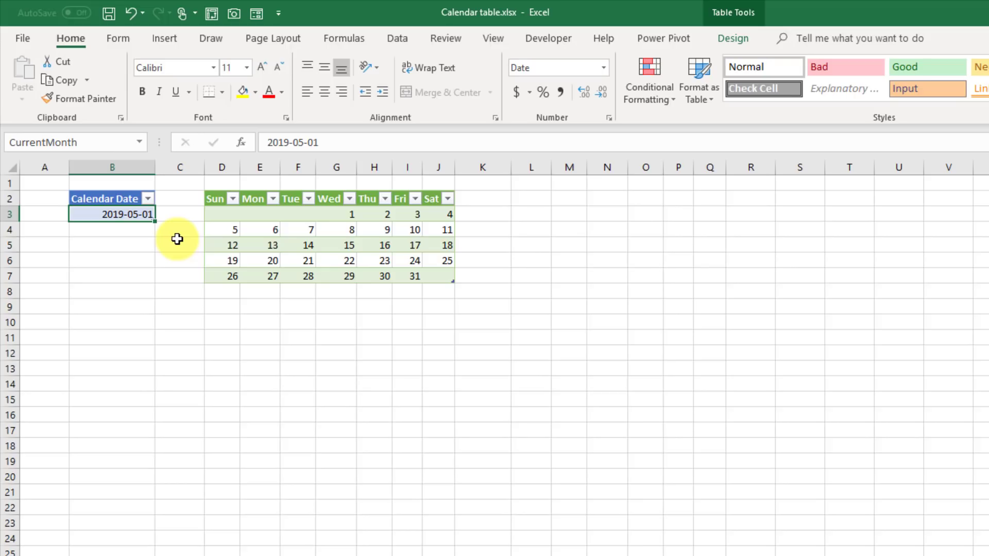
Step: Check the calendar date cell against the current month's first day and last day, 31
left_click(135, 215)
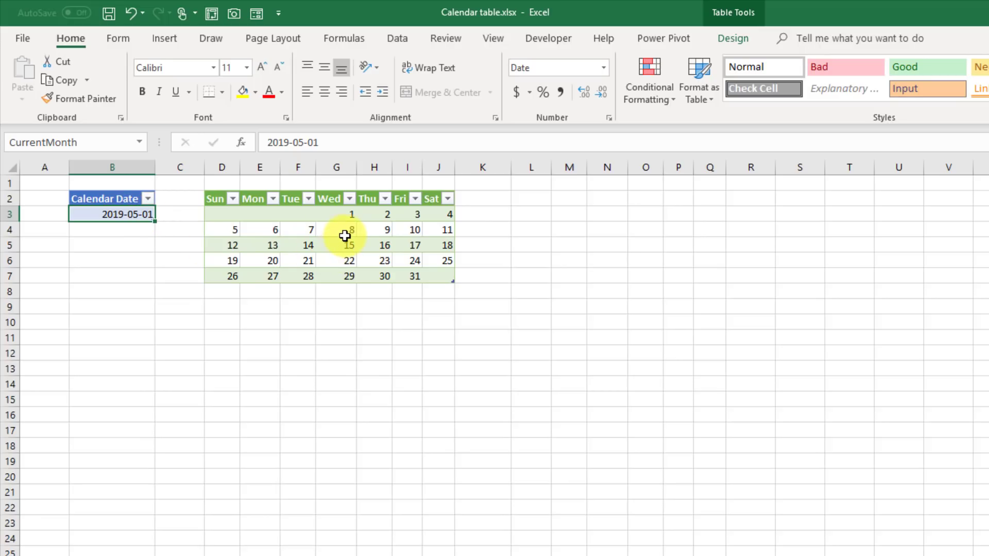
left_click(341, 233)
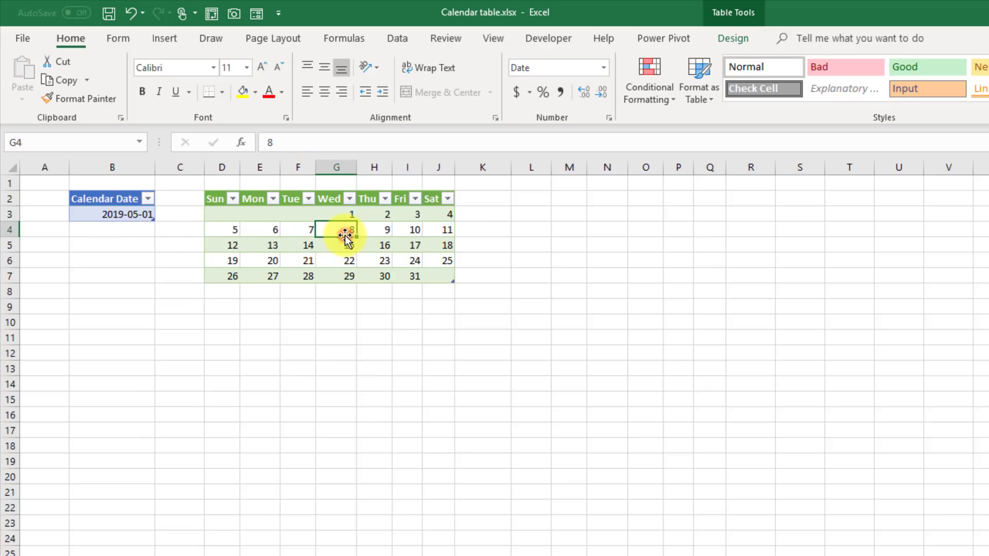
left_click(122, 214)
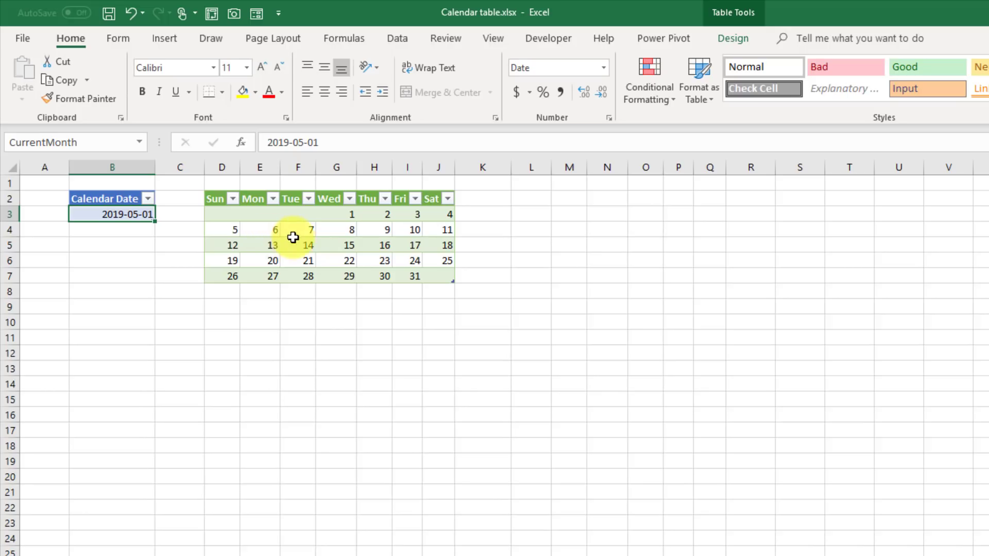
left_click(332, 214)
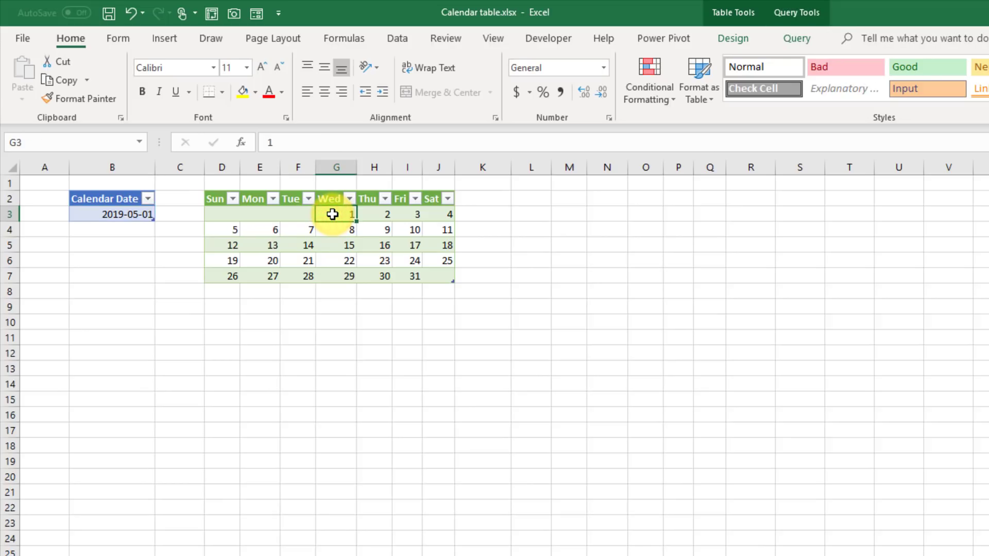
left_click(415, 278)
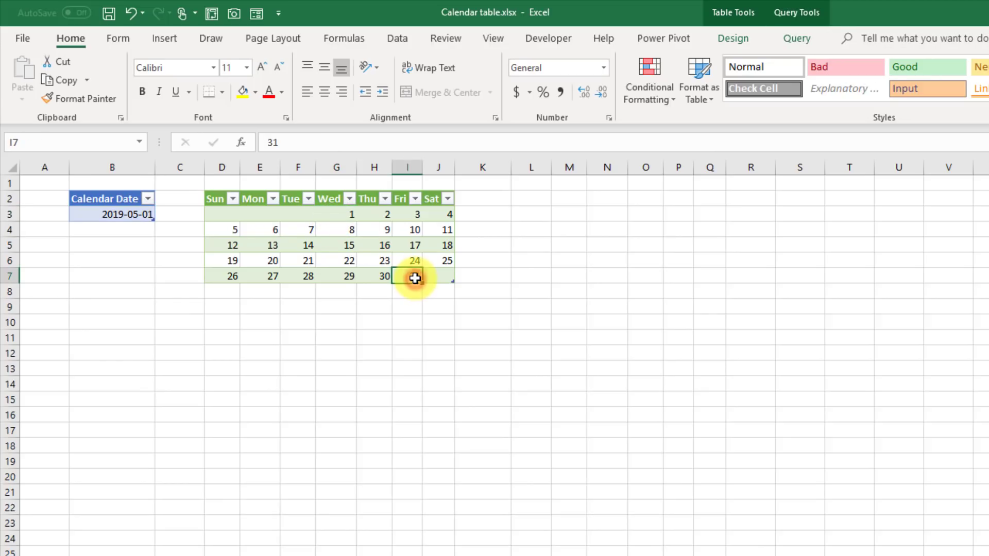
Step: Change the B3 date's month to 6 and refresh the calendar table to show June 2019
left_click(135, 215)
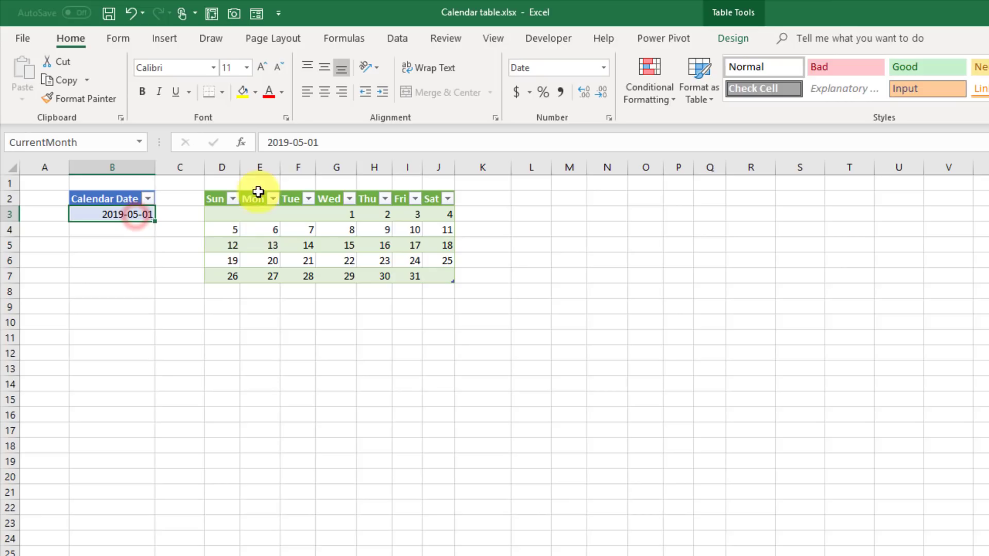
double_click(303, 141)
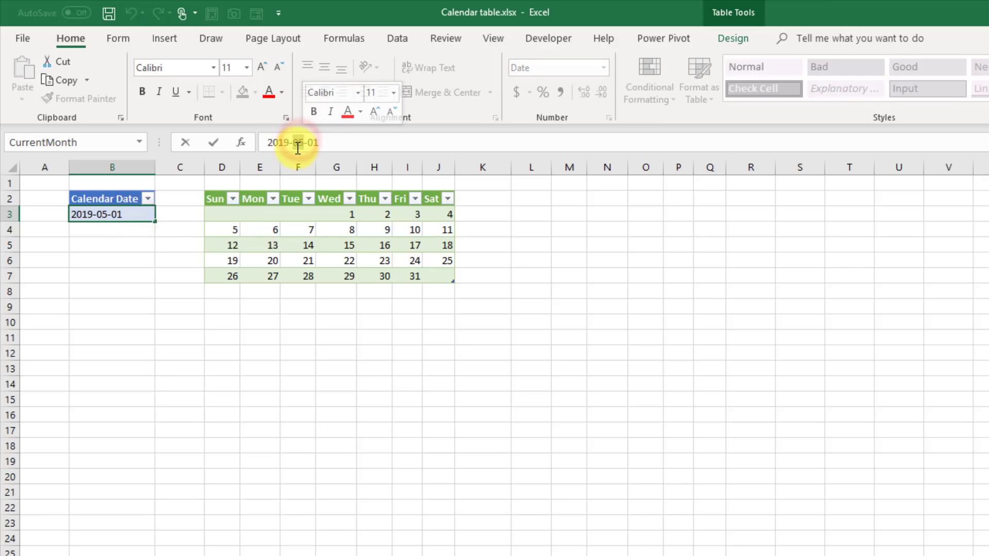
type("6")
key("Return")
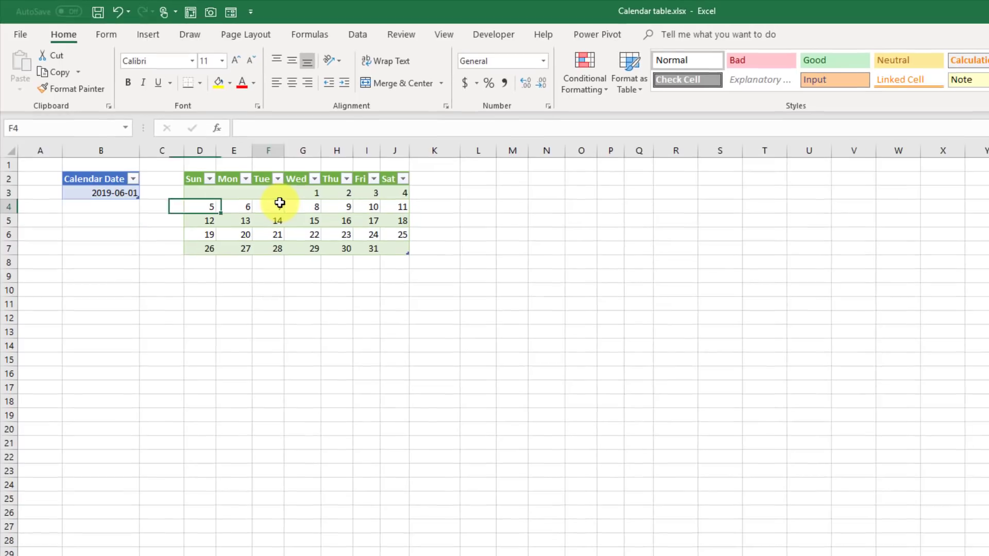
right_click(303, 221)
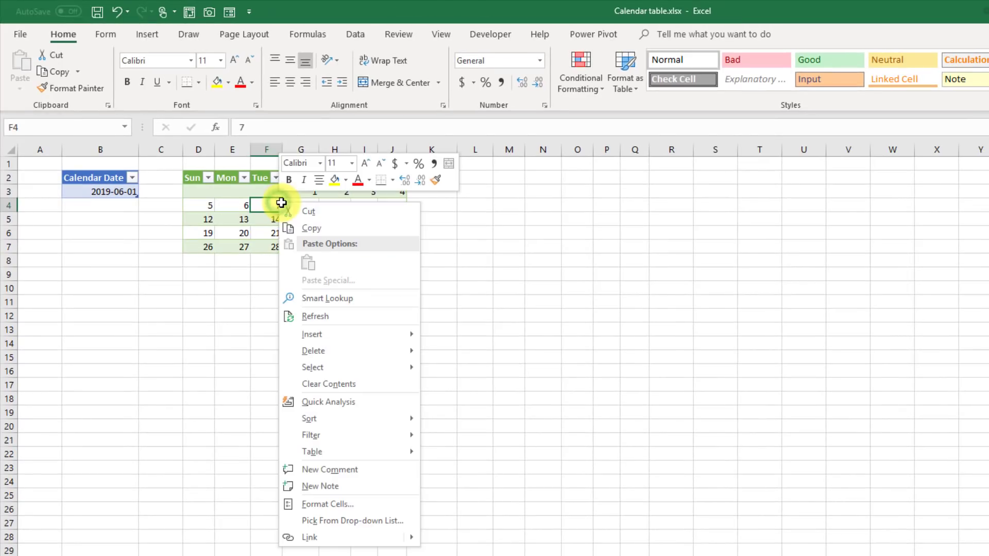
left_click(309, 316)
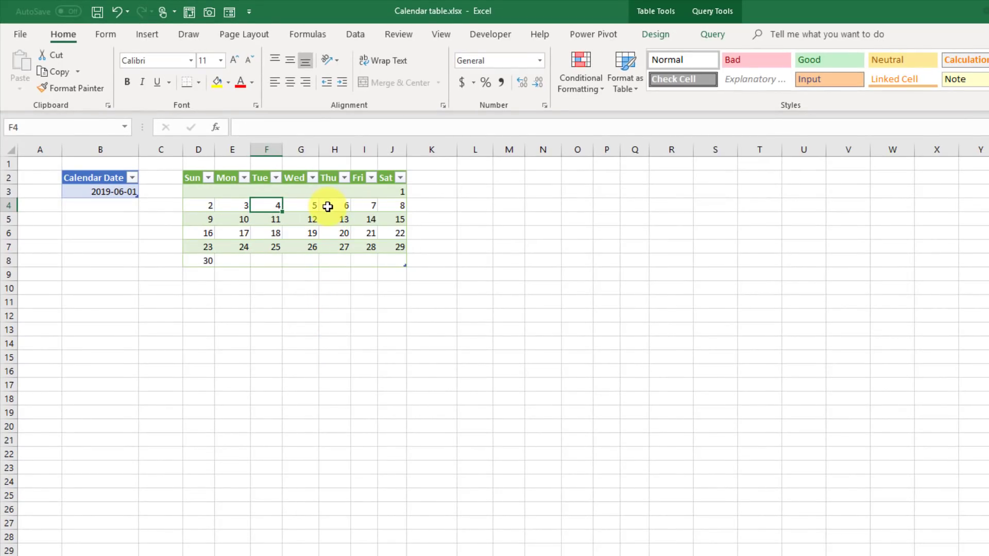
left_click(394, 192)
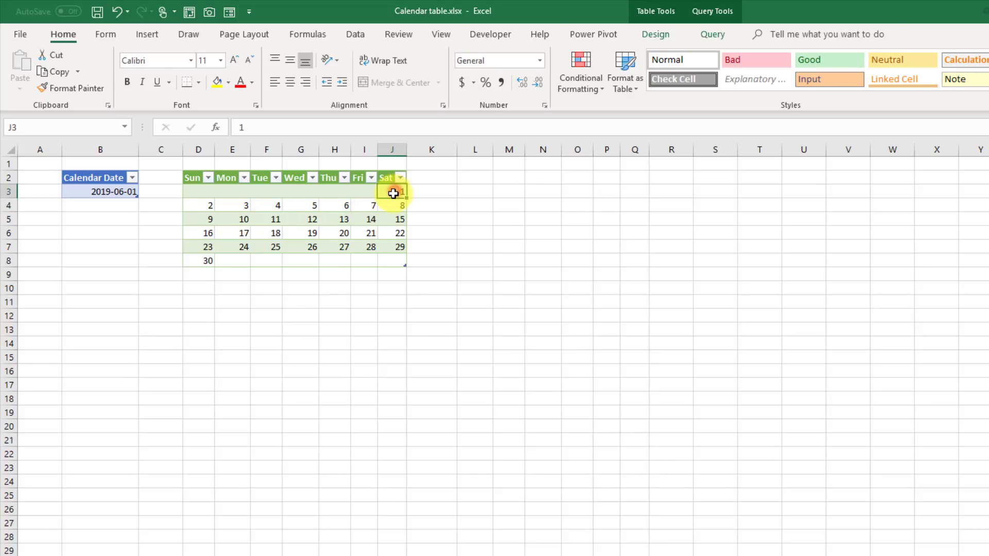
left_click(200, 260)
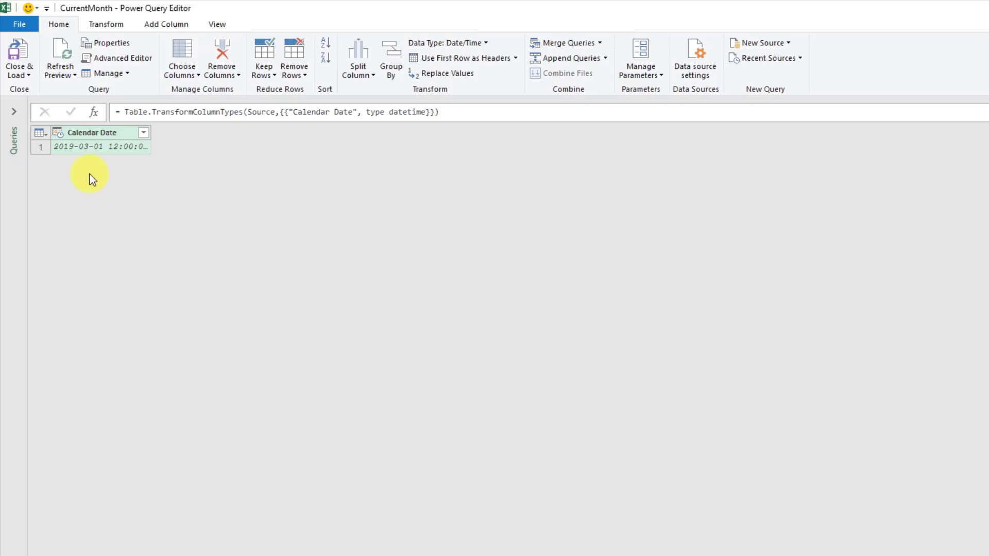
Step: Change Calendar Date from date/time to the Date type, replacing the current conversion
left_click(58, 133)
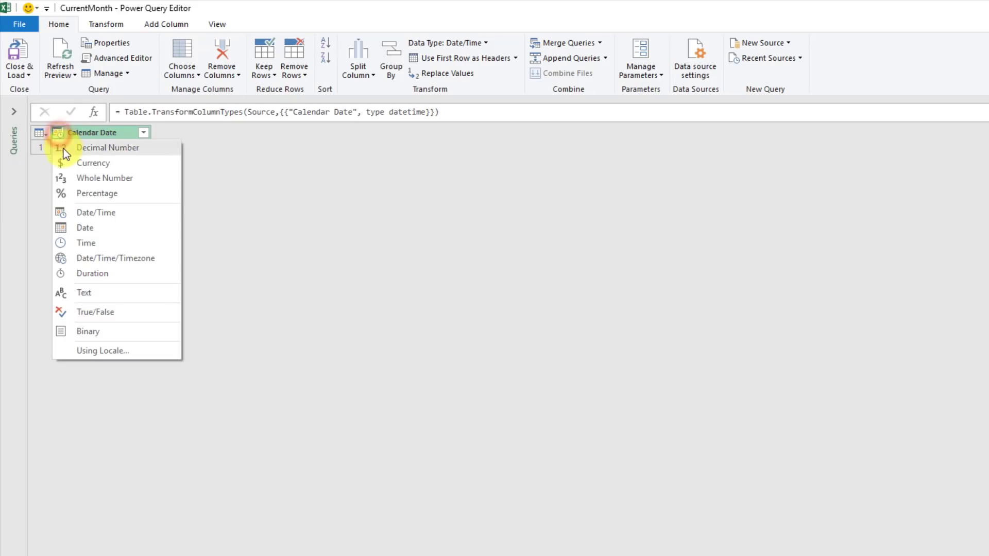
left_click(67, 227)
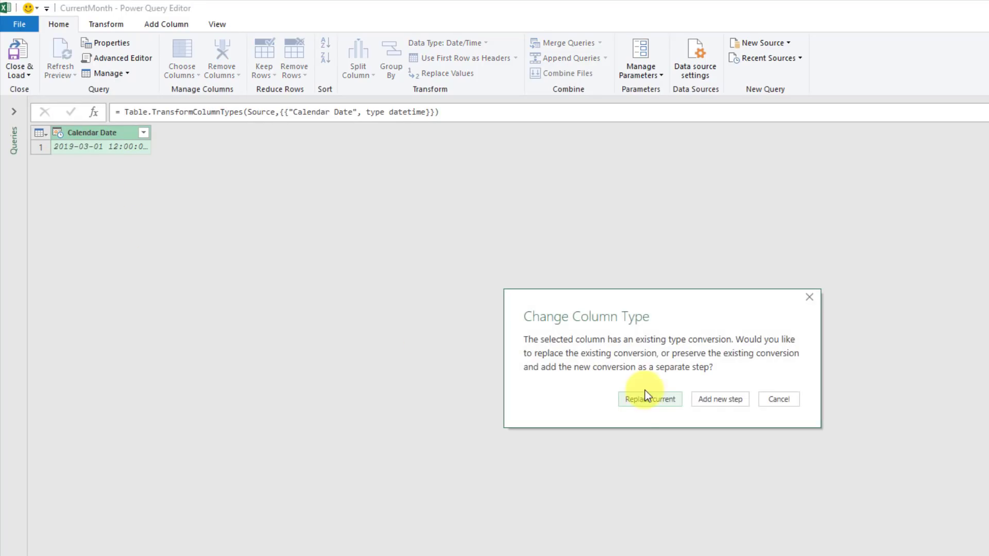
left_click(650, 400)
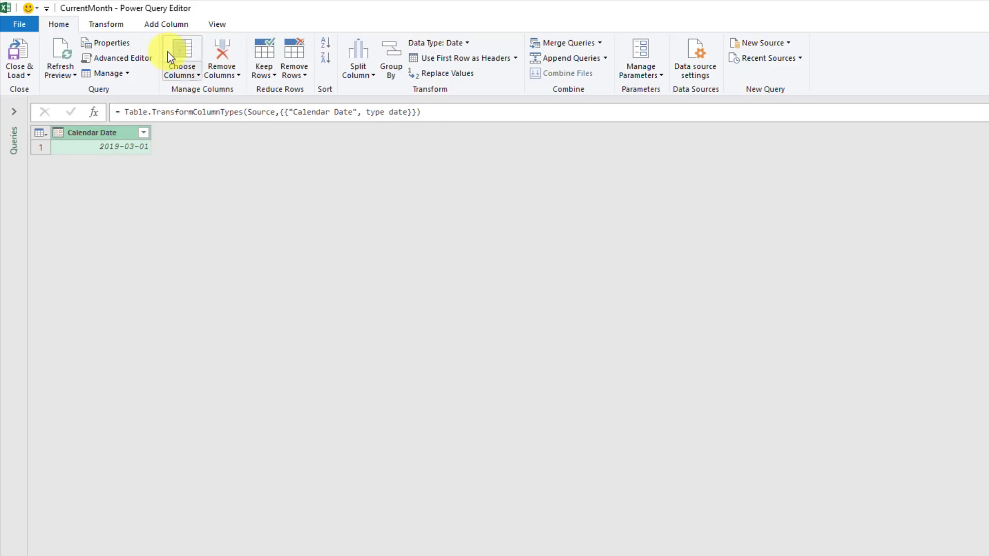
Step: Add a Start of Month column derived from Calendar Date
left_click(174, 27)
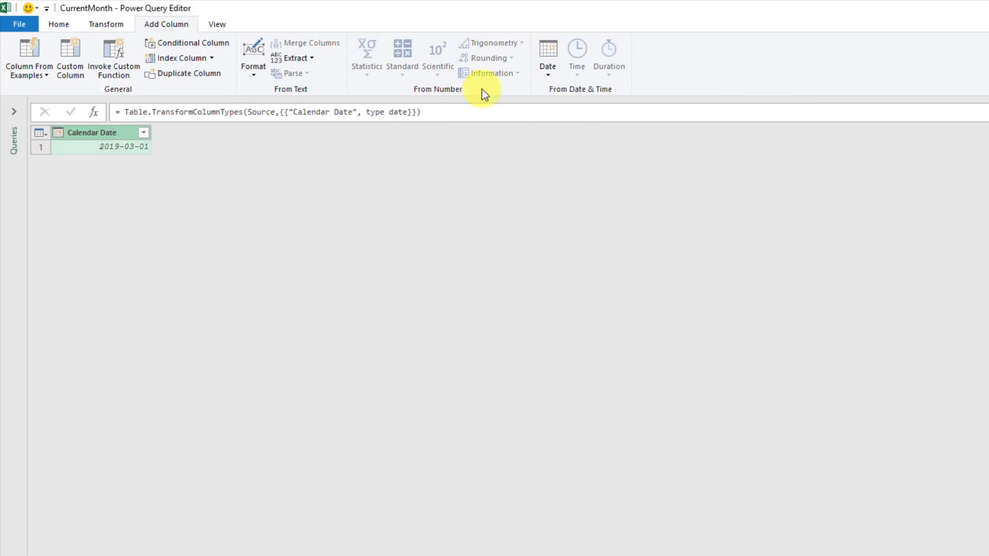
left_click(546, 70)
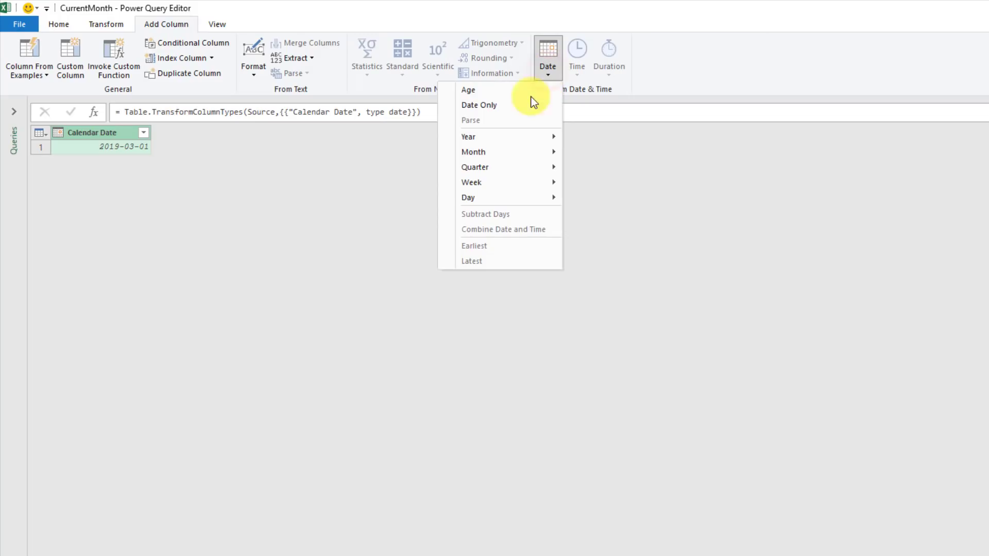
mouse_move(493, 153)
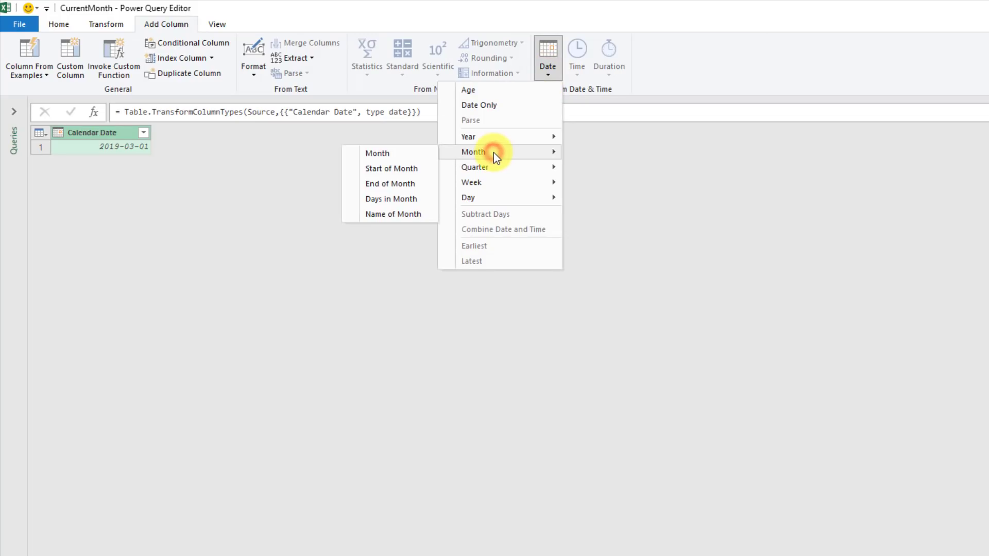
left_click(412, 169)
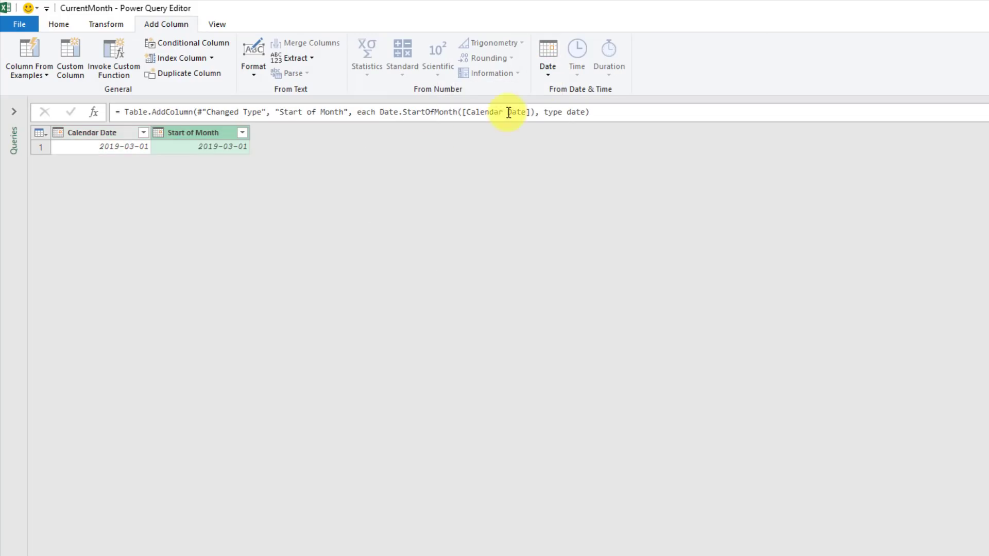
Step: Add an End of Month column derived from Calendar Date
left_click(113, 131)
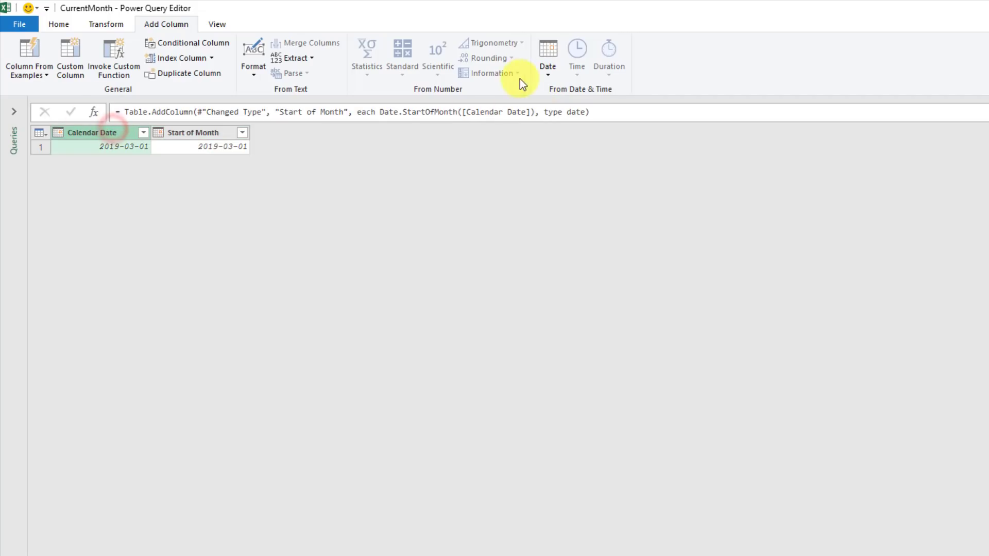
left_click(545, 76)
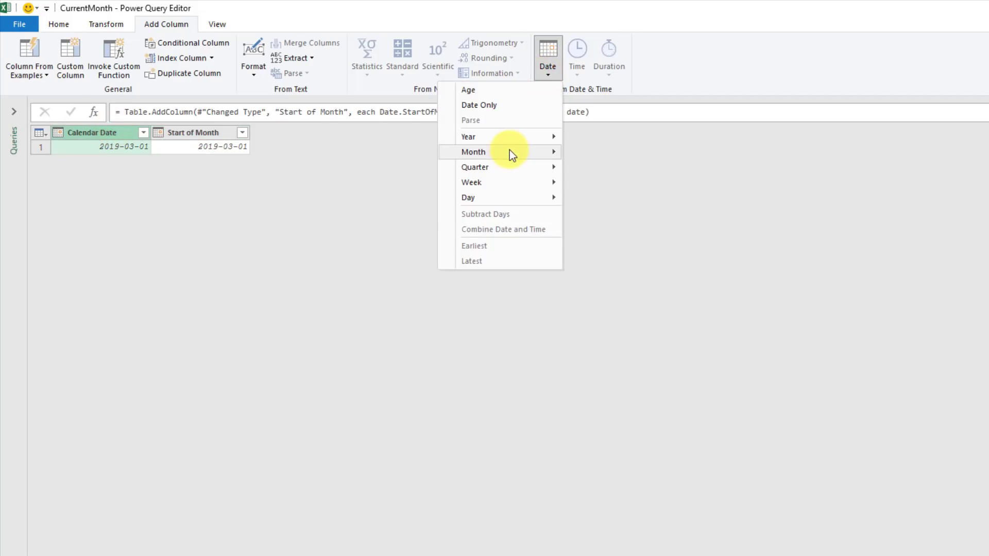
mouse_move(509, 153)
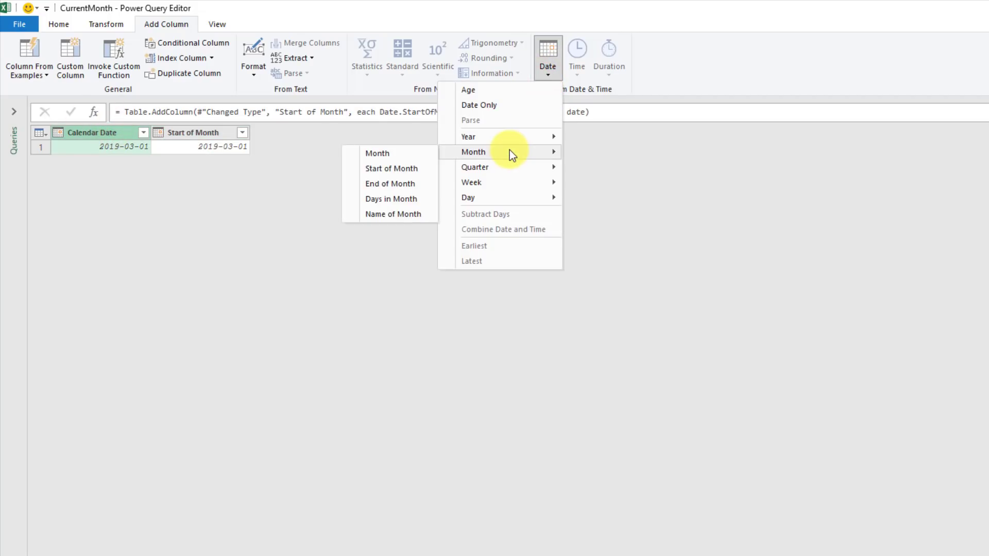
left_click(410, 182)
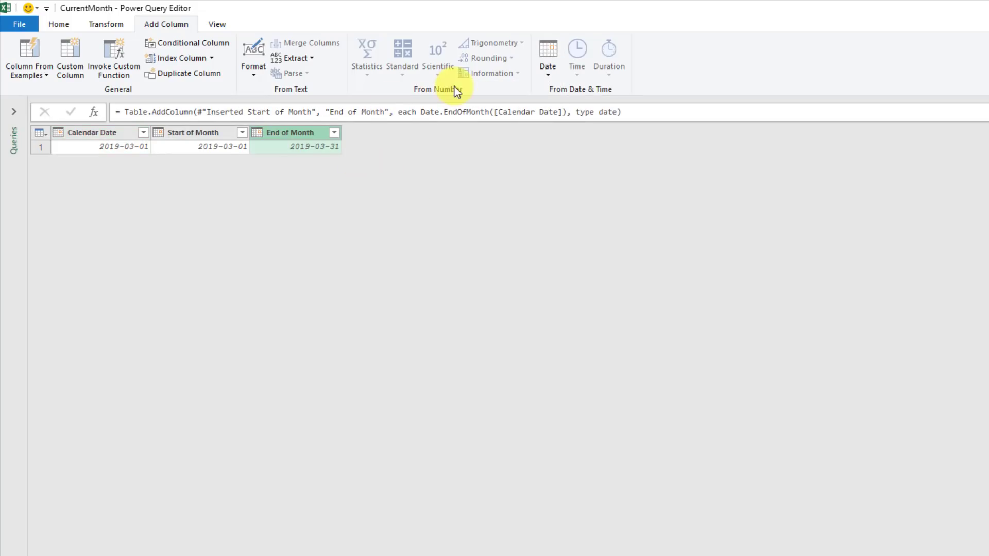
Step: Add a Day column from End of Month, giving the last day number 31
left_click(548, 72)
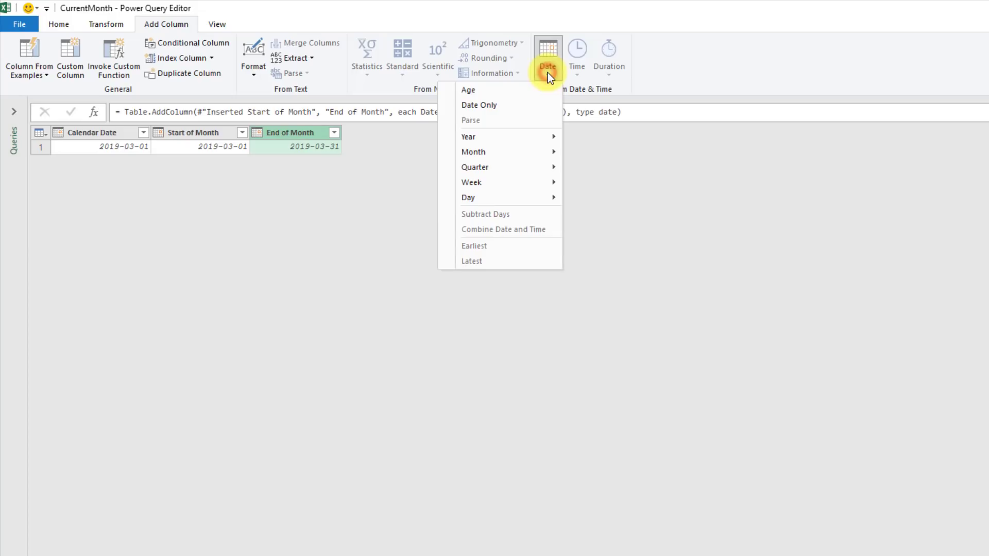
left_click(502, 196)
left_click(373, 200)
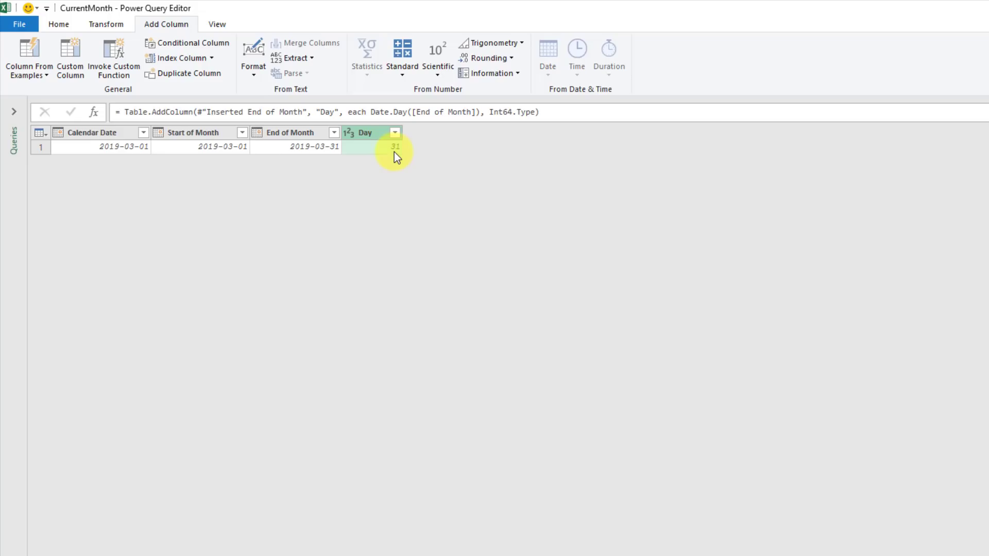
Step: Add a custom column 'Dates' with =List.Dates([Start of Month],[Day],#duration(1,0,0,0))
left_click(72, 60)
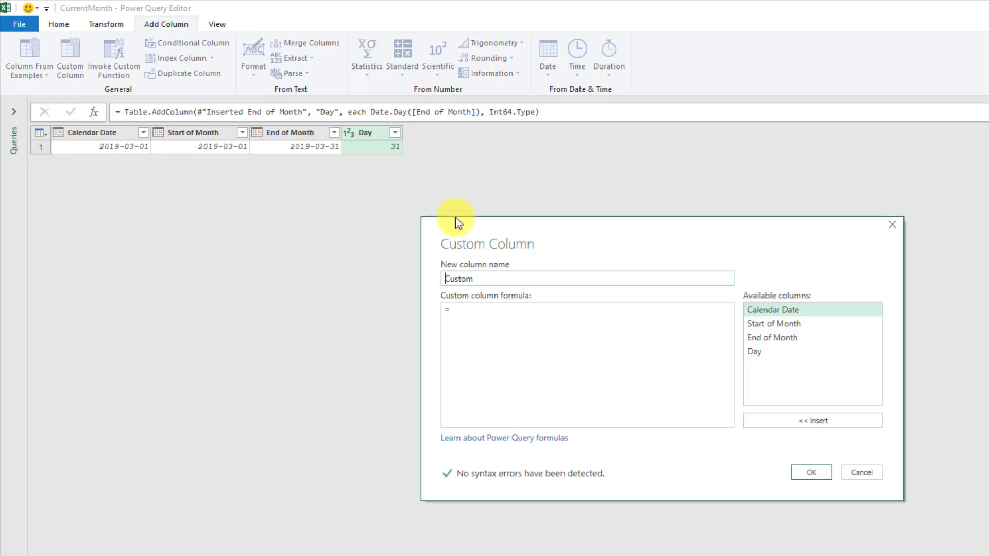
left_click_drag(480, 280, 433, 278)
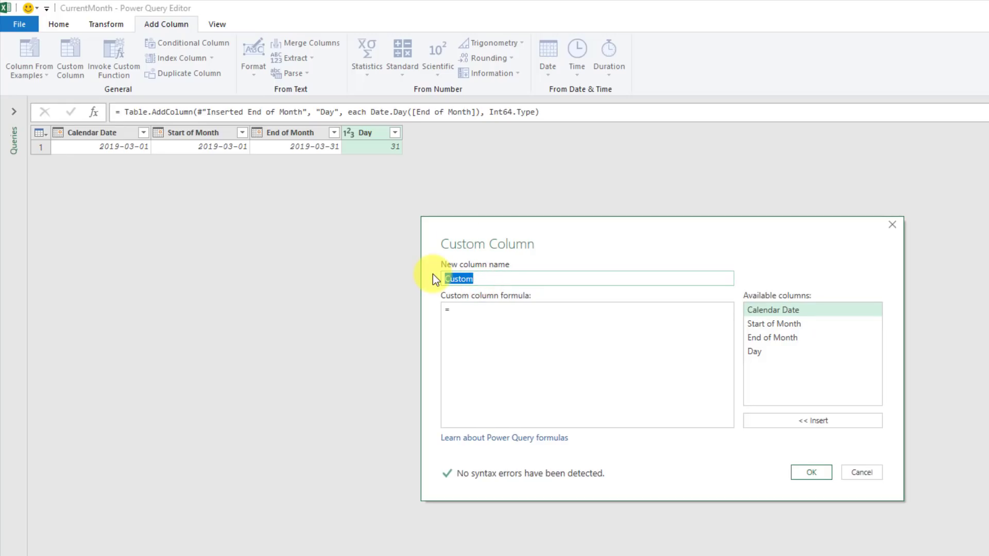
type("Dates")
key("Tab")
type("List.Dates(")
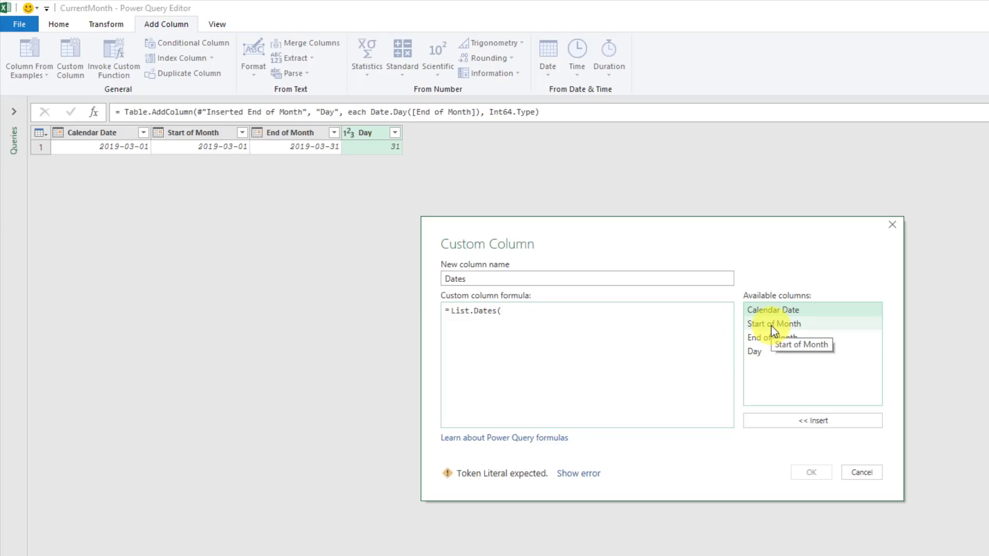
double_click(771, 325)
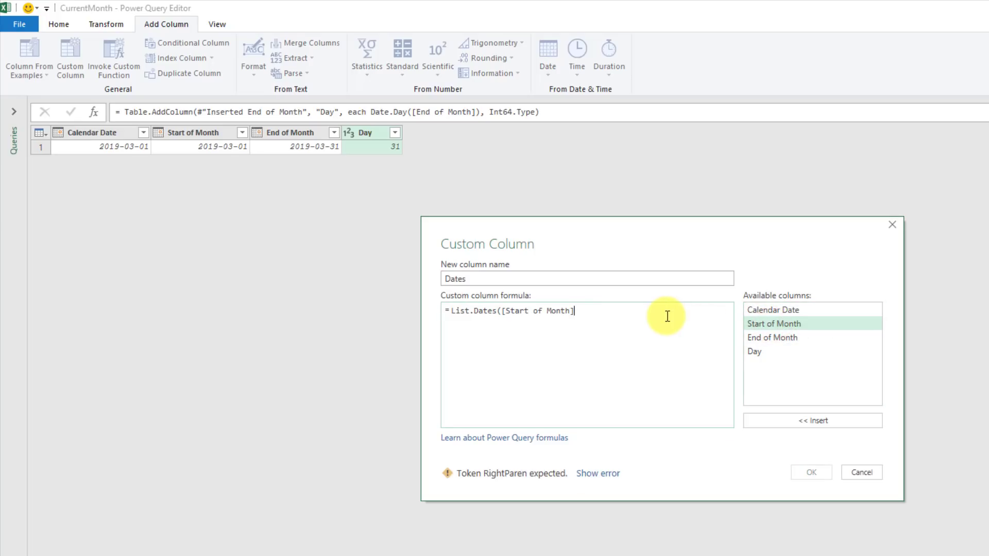
type(",")
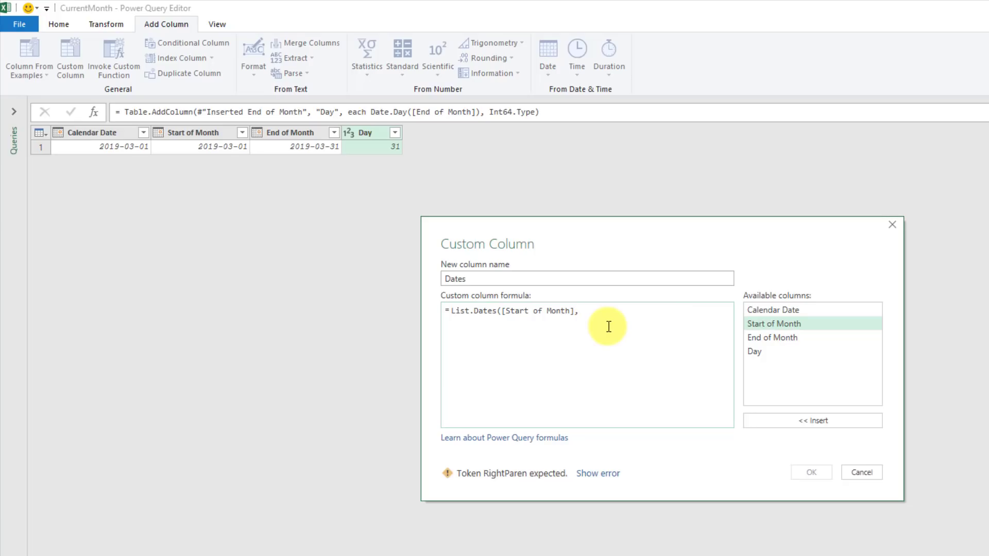
double_click(771, 351)
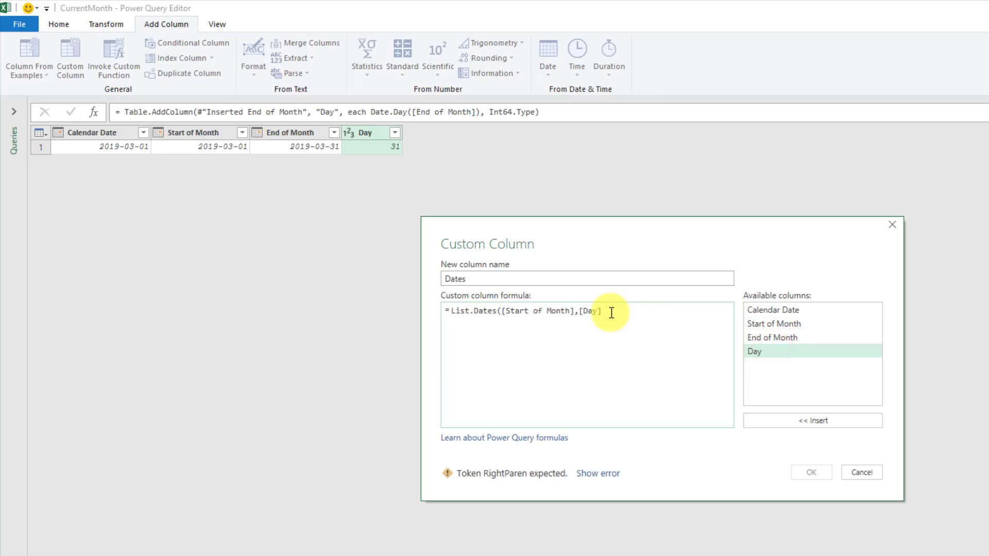
type(",")
type("#")
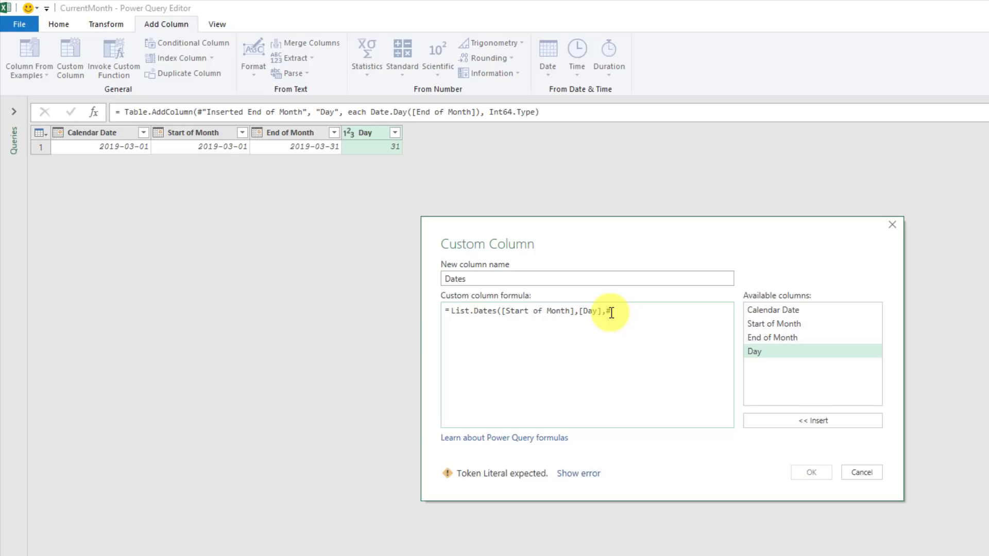
type("duration(")
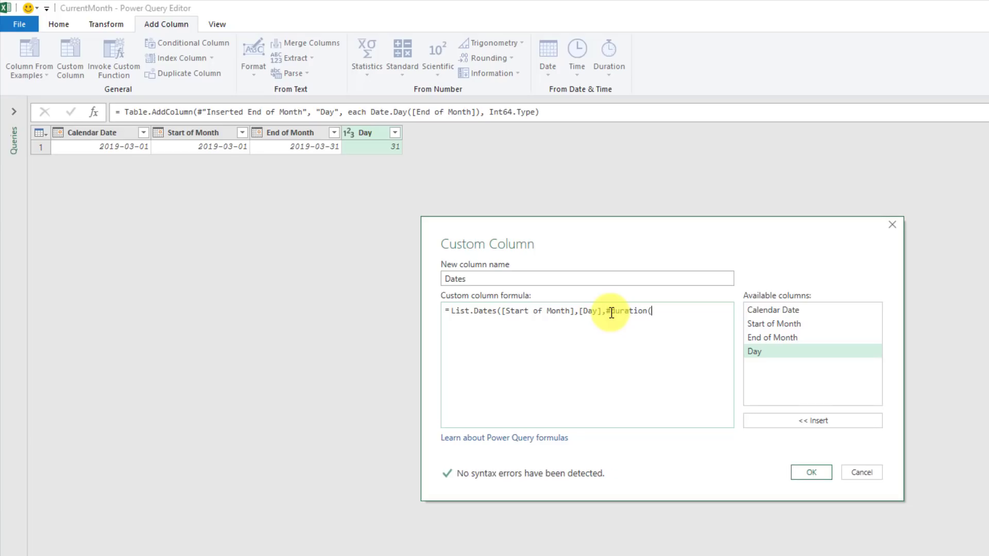
type("1,0,0,0))")
left_click(820, 472)
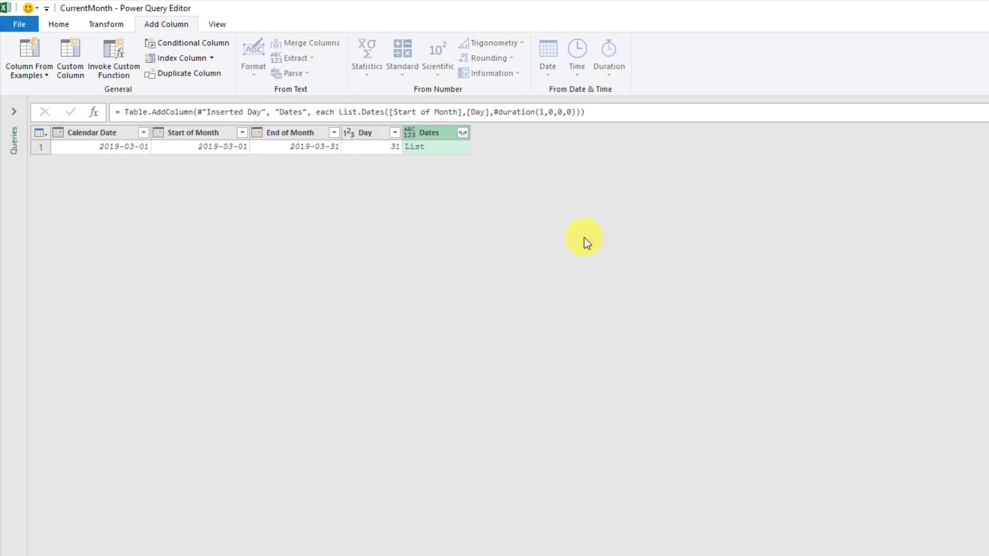
left_click(463, 133)
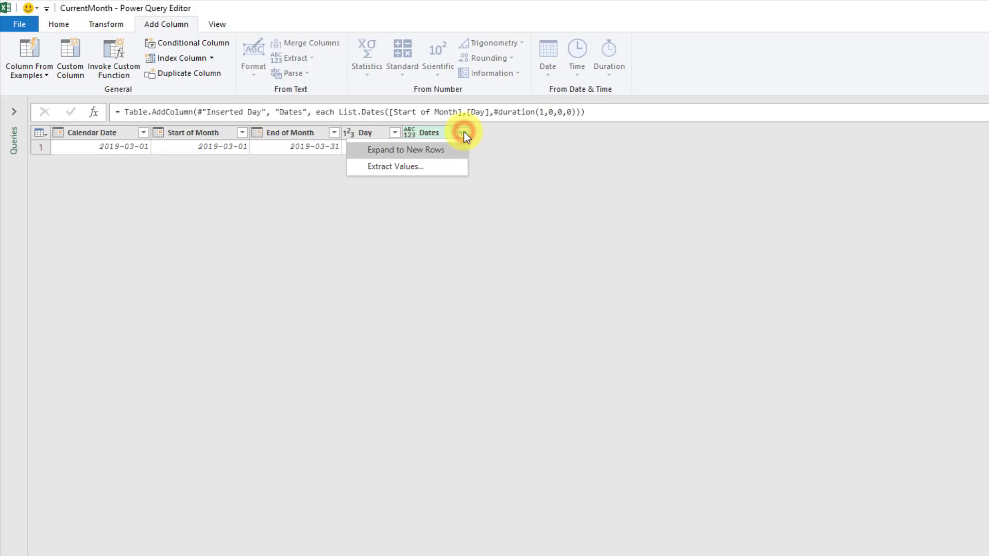
Step: Expand the Dates lists into new rows and set the column type to Date
left_click(438, 155)
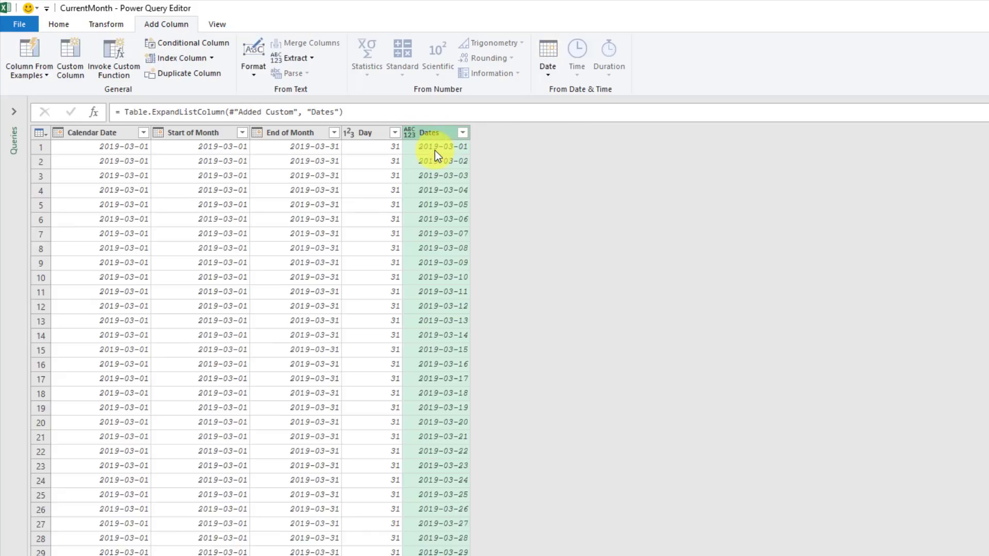
left_click(410, 133)
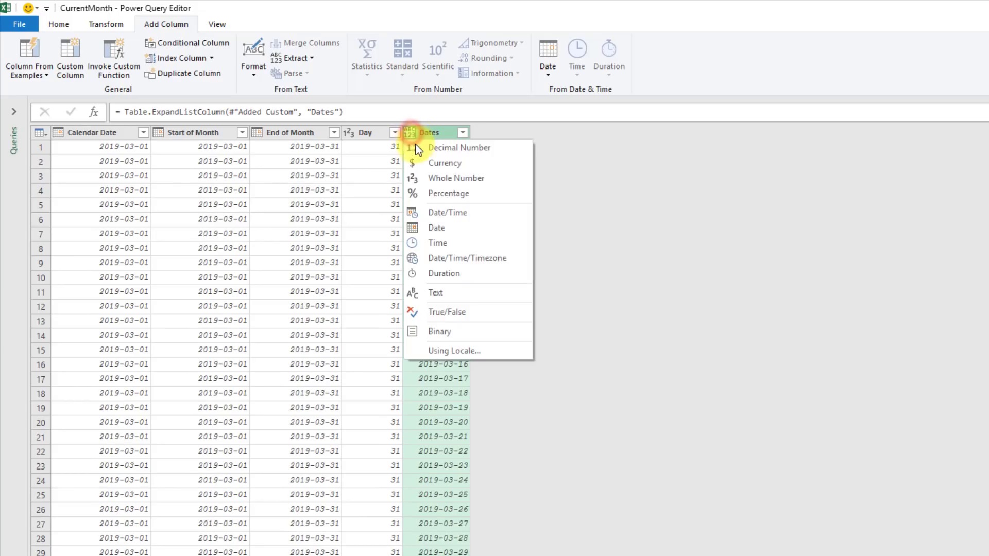
left_click(419, 227)
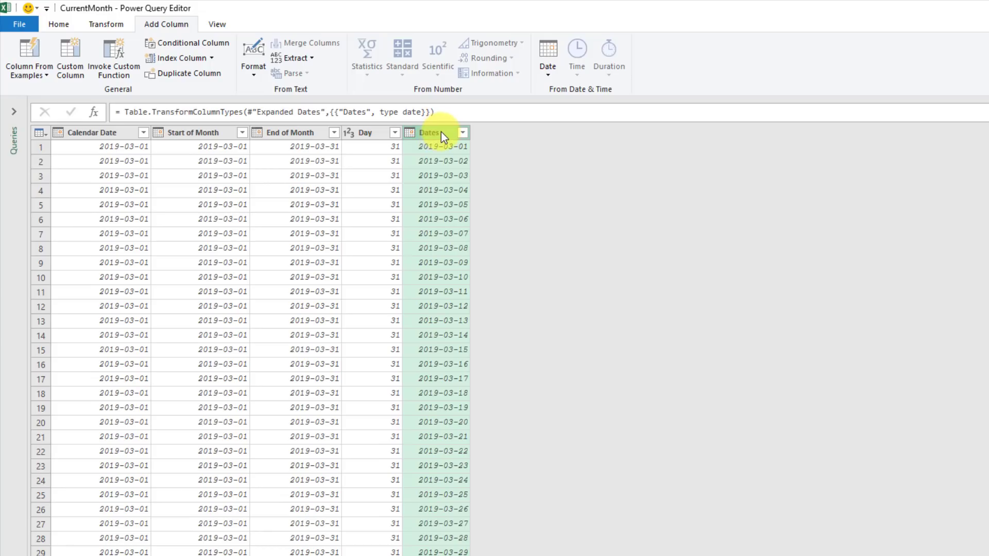
Step: Add a Day.1 column holding each date's day number 1, 2, 3…
left_click(548, 74)
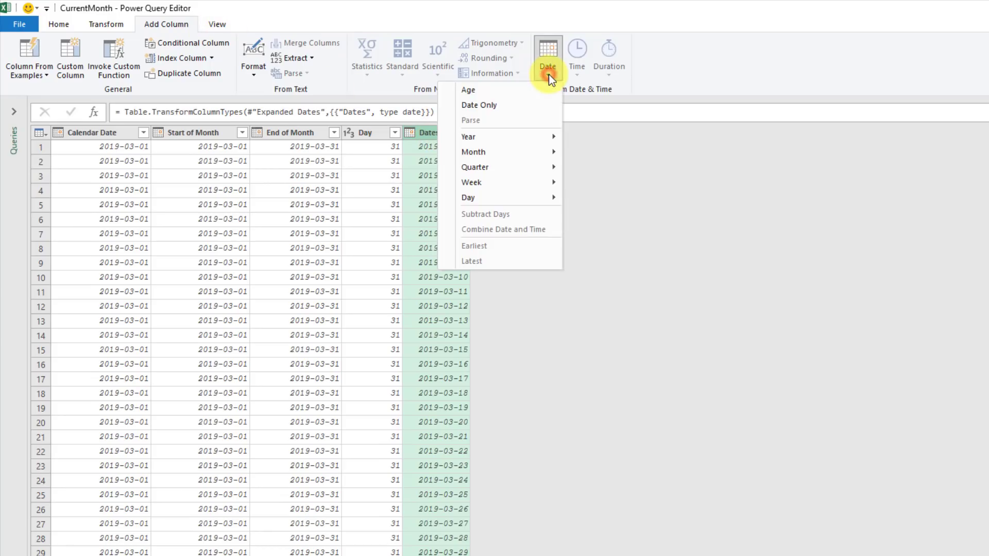
left_click(500, 198)
left_click(416, 199)
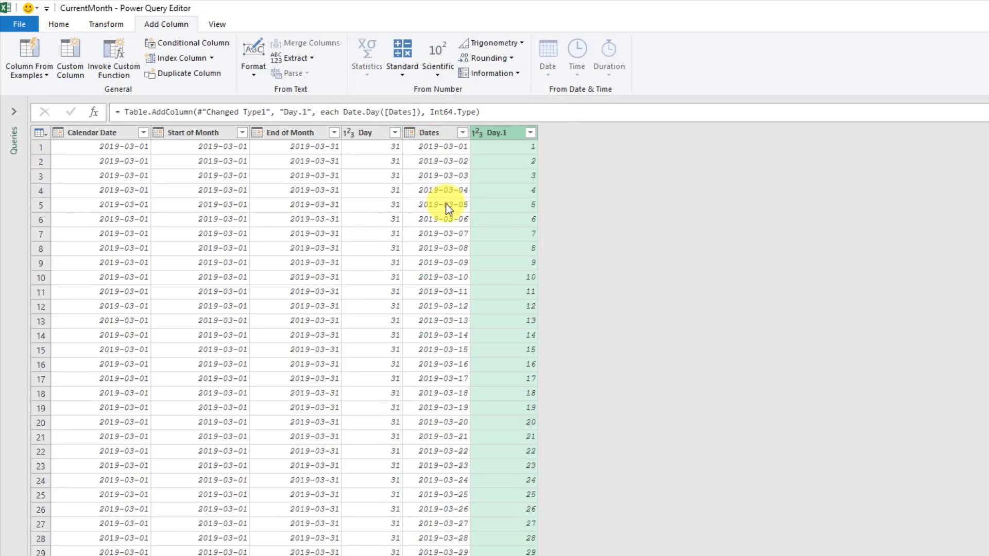
left_click(444, 136)
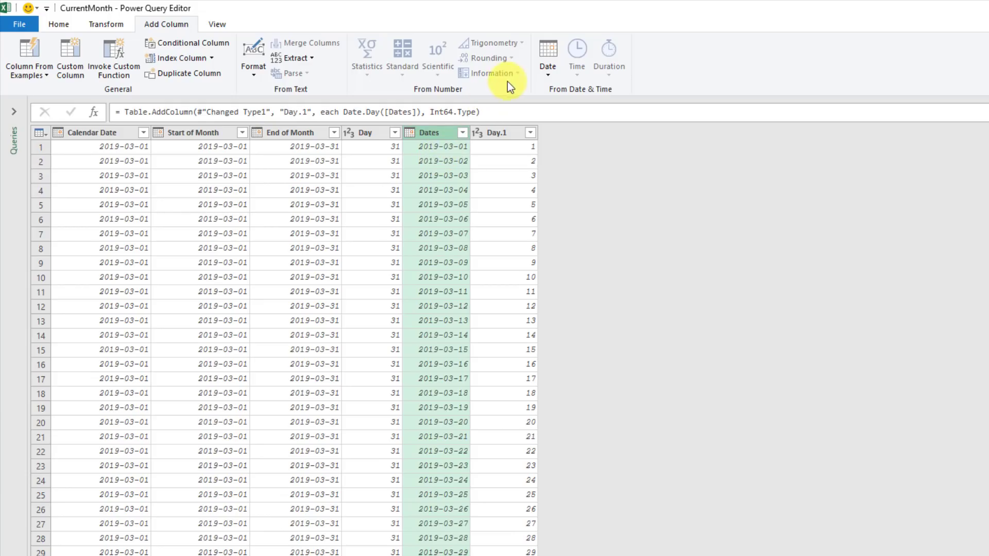
Step: Add a Day Name column from Dates, listing Friday, Saturday, Sunday and onward
left_click(548, 69)
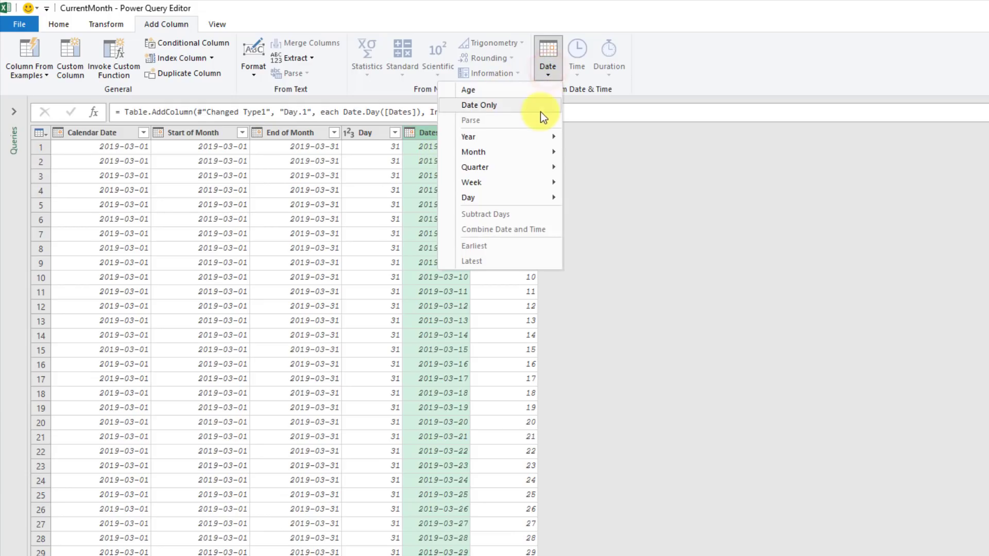
mouse_move(473, 193)
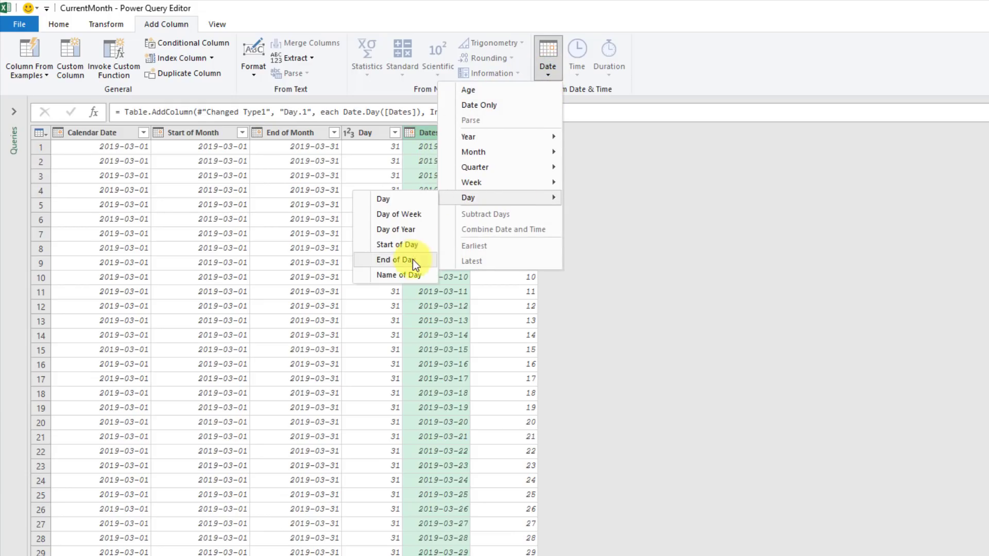
left_click(410, 274)
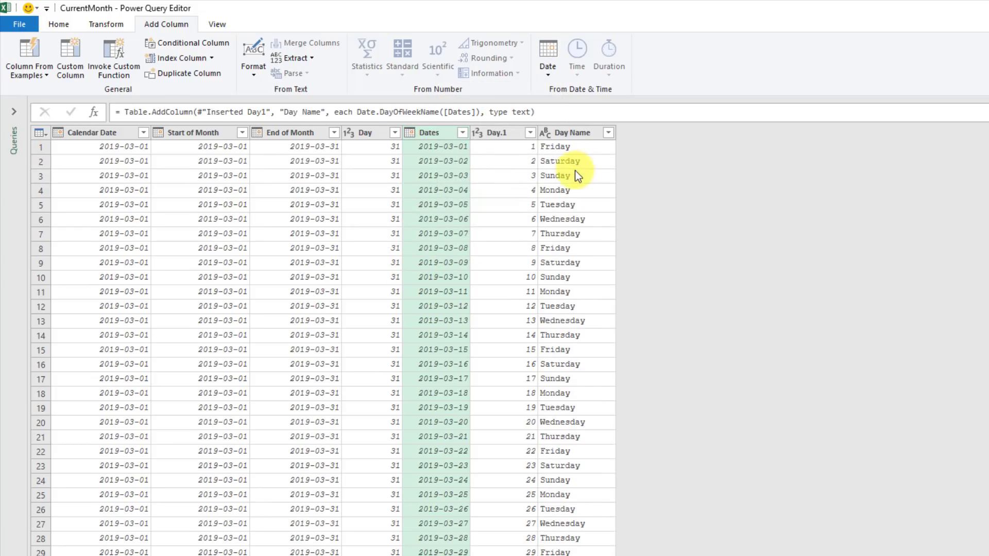
left_click(577, 133)
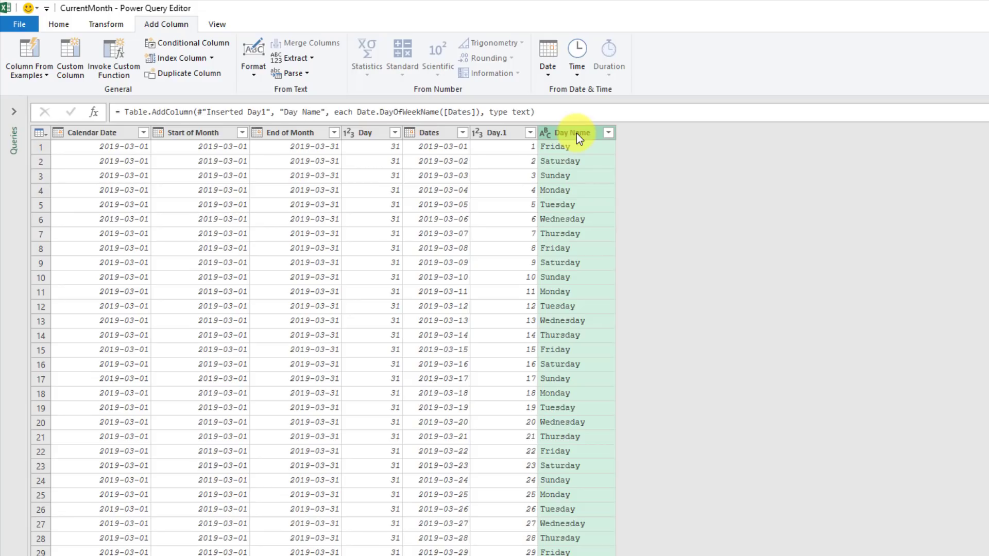
Step: Extract the first 3 characters of Day Name, giving Fri, Sat, Sun
left_click(121, 26)
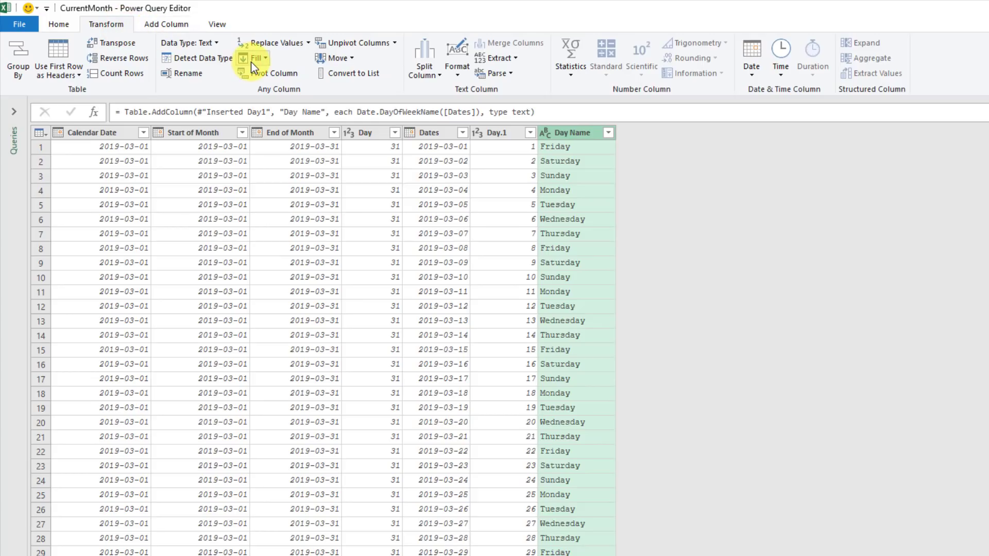
left_click(508, 57)
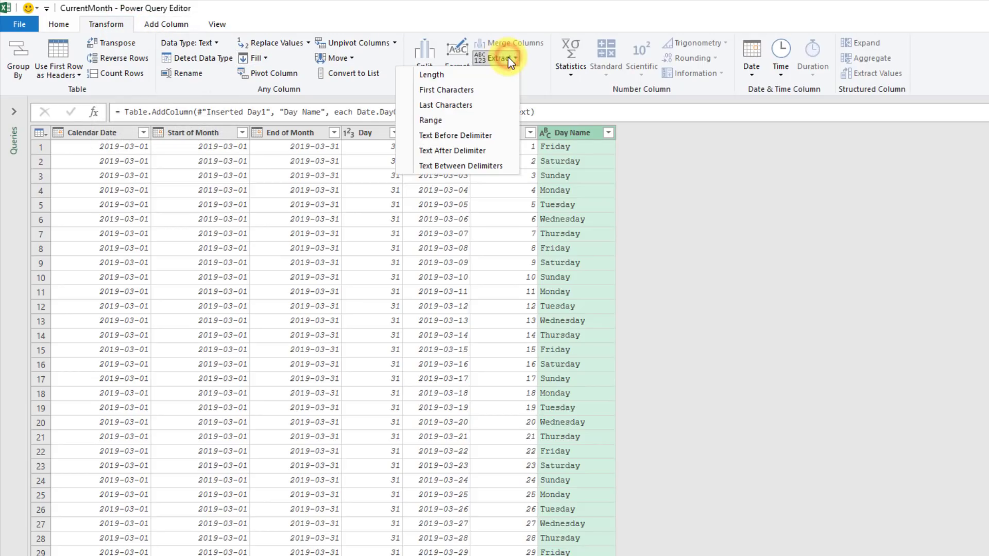
key("Escape")
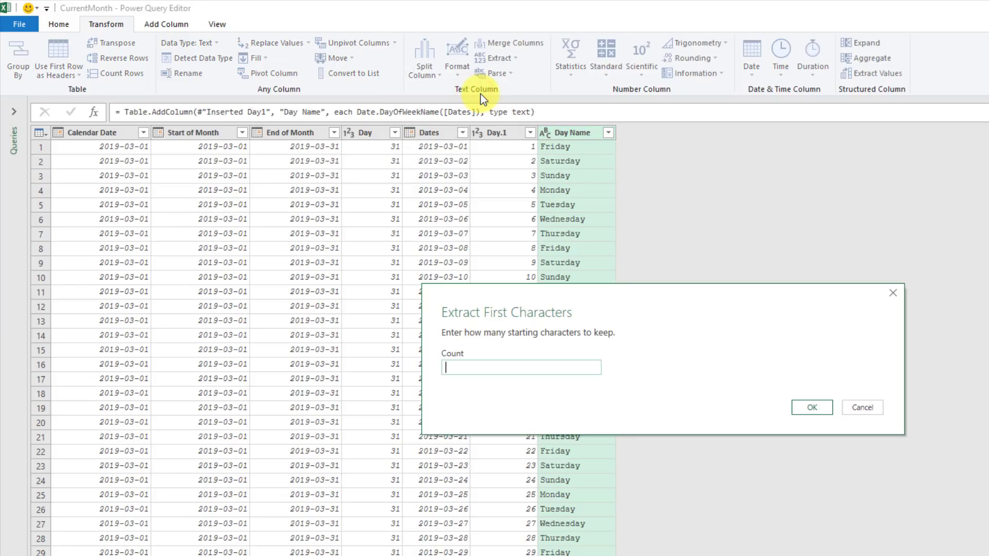
type("3")
left_click(808, 404)
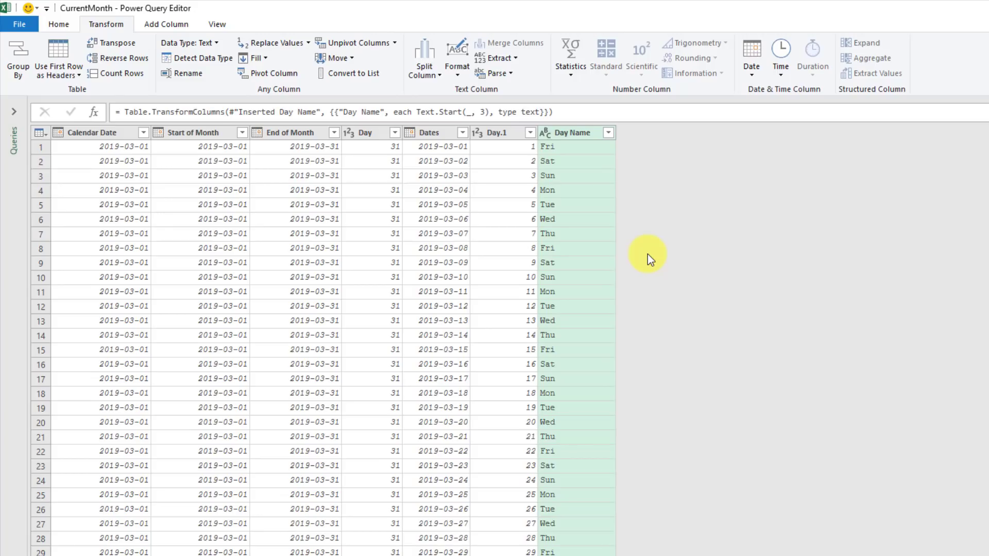
Step: Filter the Day Name column to keep only Sun rows
left_click(607, 134)
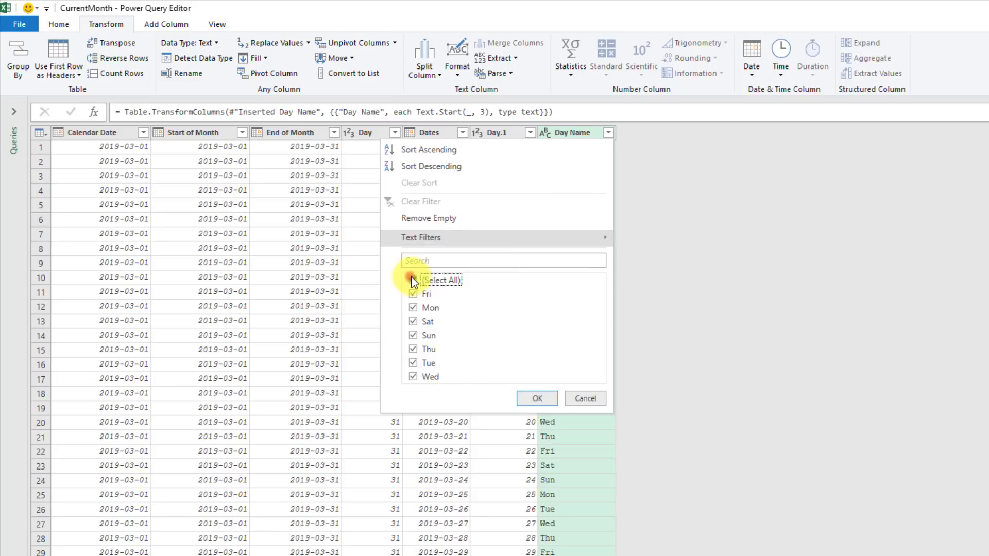
left_click(412, 279)
left_click(413, 335)
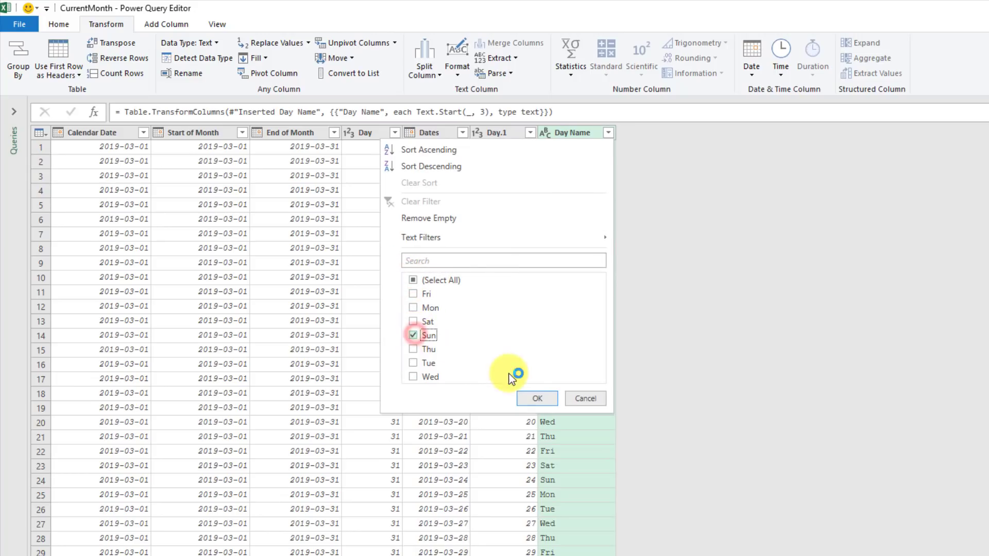
left_click(529, 398)
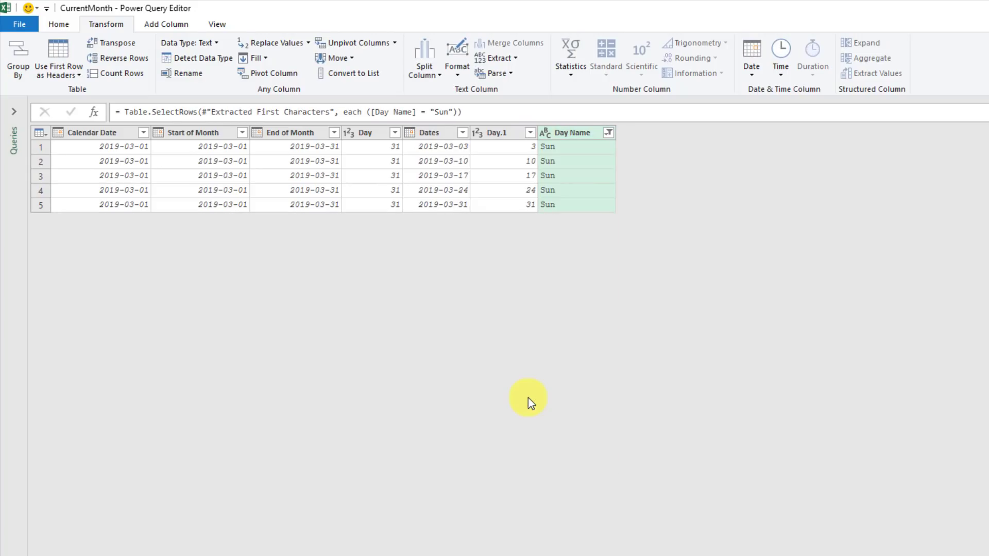
Step: Drill down on the first Sunday's Day.1 value, 3, creating a Day 1 step
left_click(507, 150)
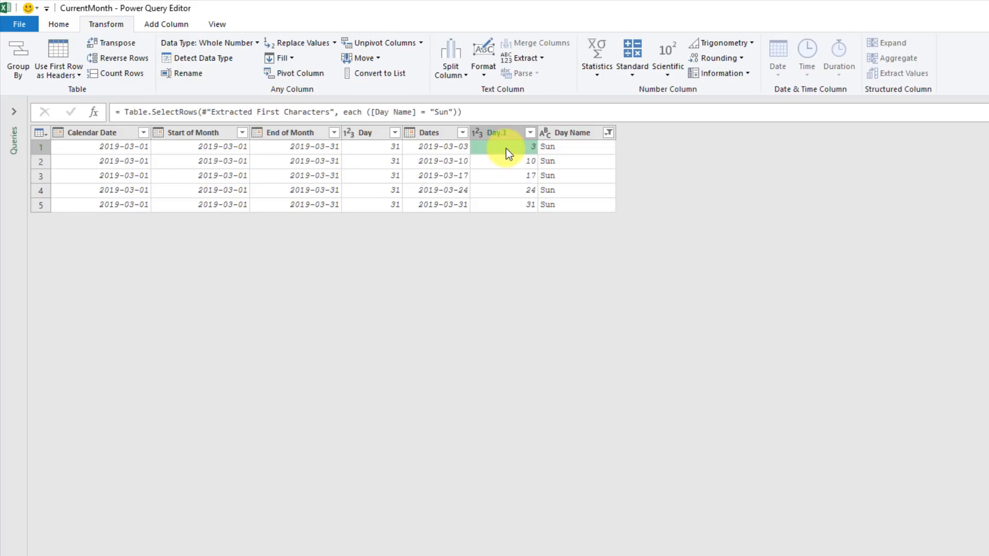
right_click(506, 151)
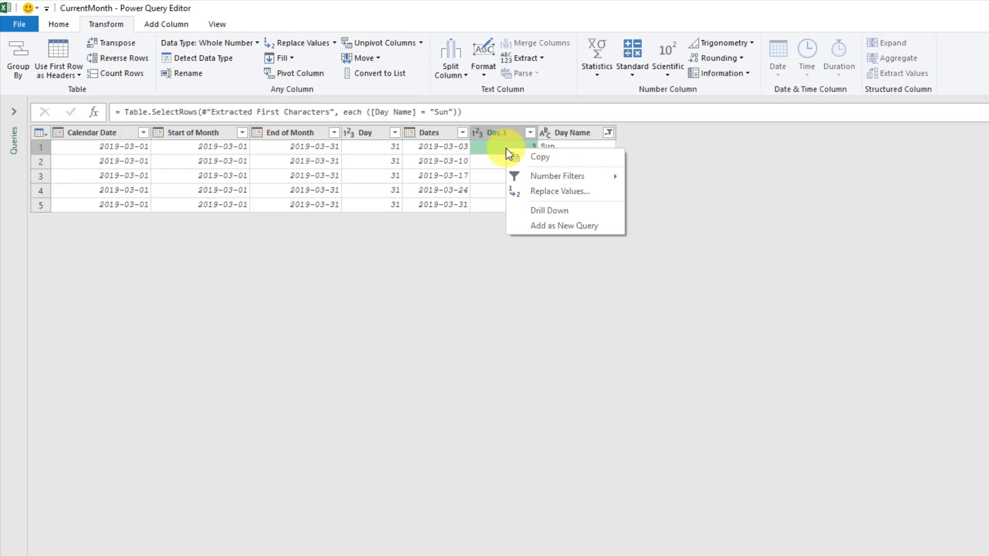
left_click(539, 212)
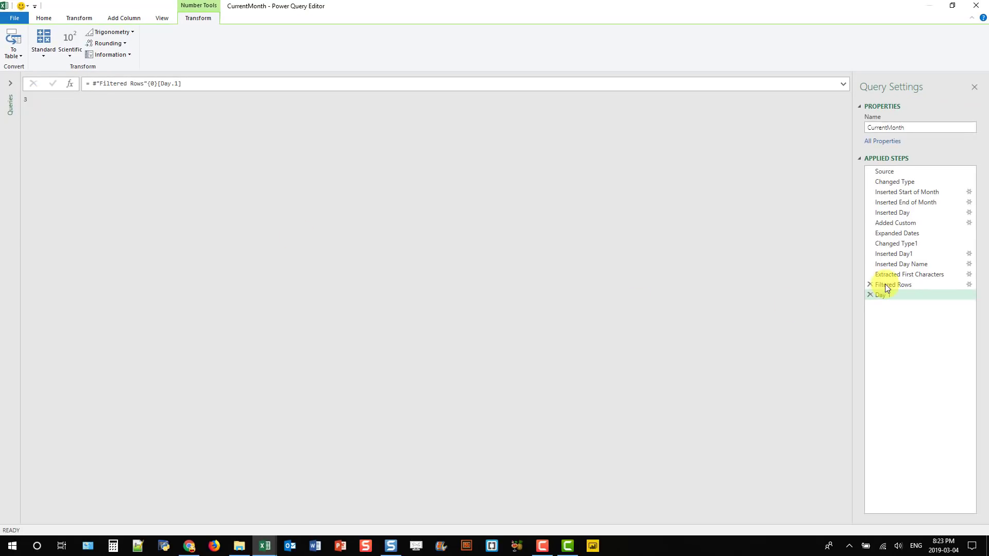
Step: Add a Custom1 step after Day 1 with formula = #"Extracted First Characters"
left_click(895, 275)
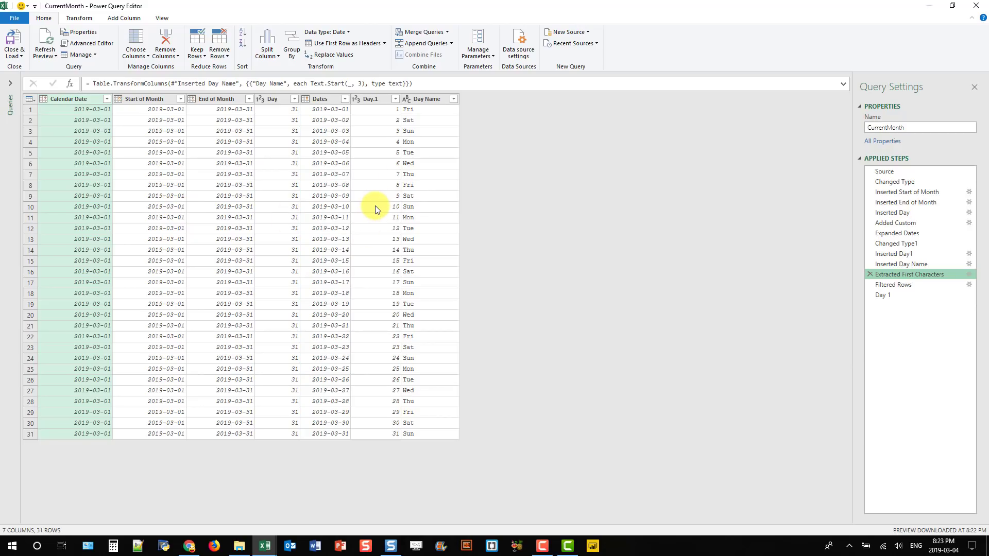
left_click(881, 296)
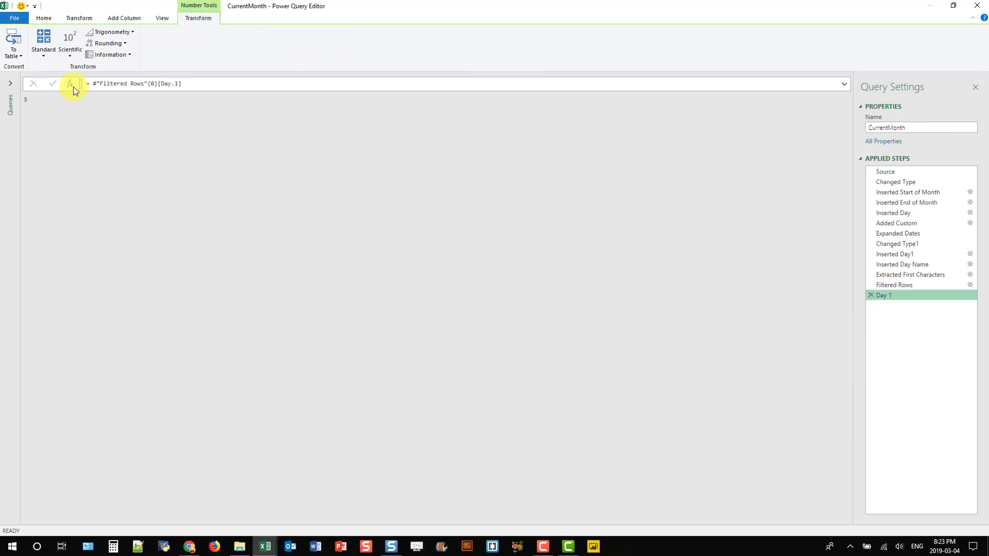
left_click(71, 84)
left_click(98, 83)
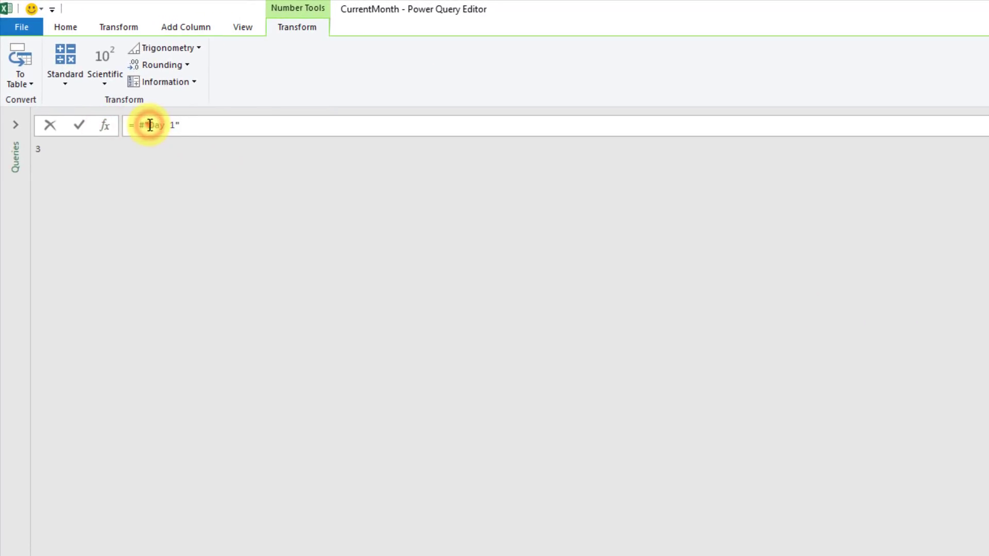
left_click_drag(150, 125, 176, 125)
type("First ")
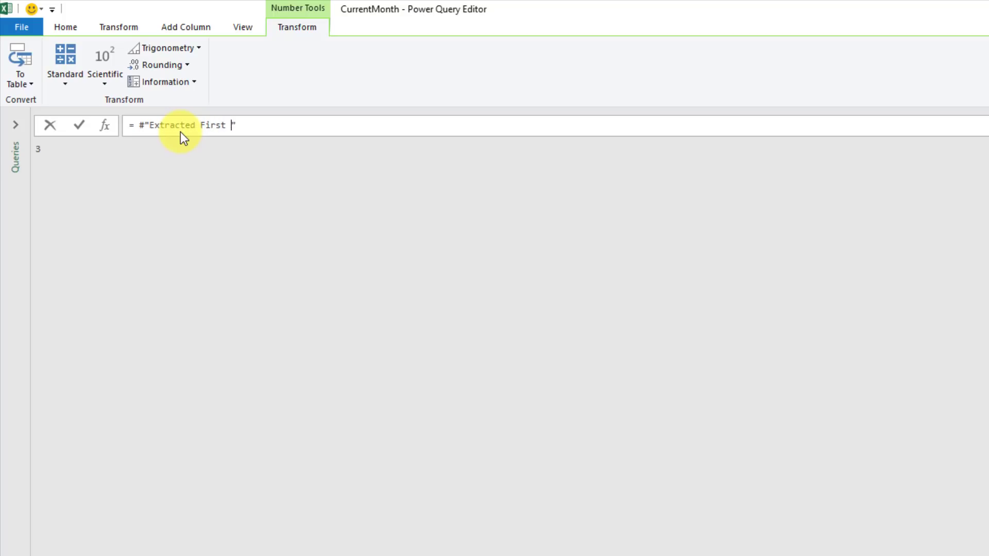
type("Characters")
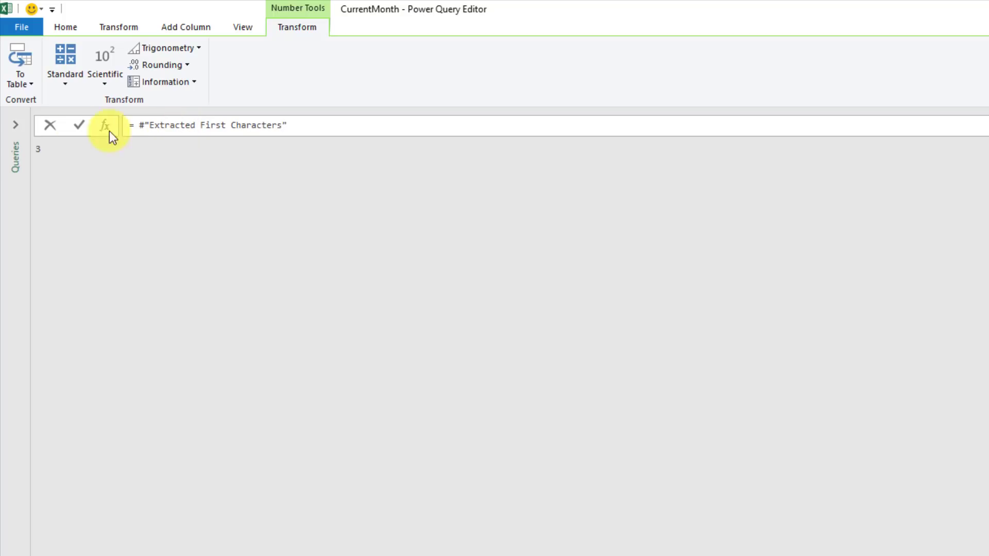
left_click(78, 127)
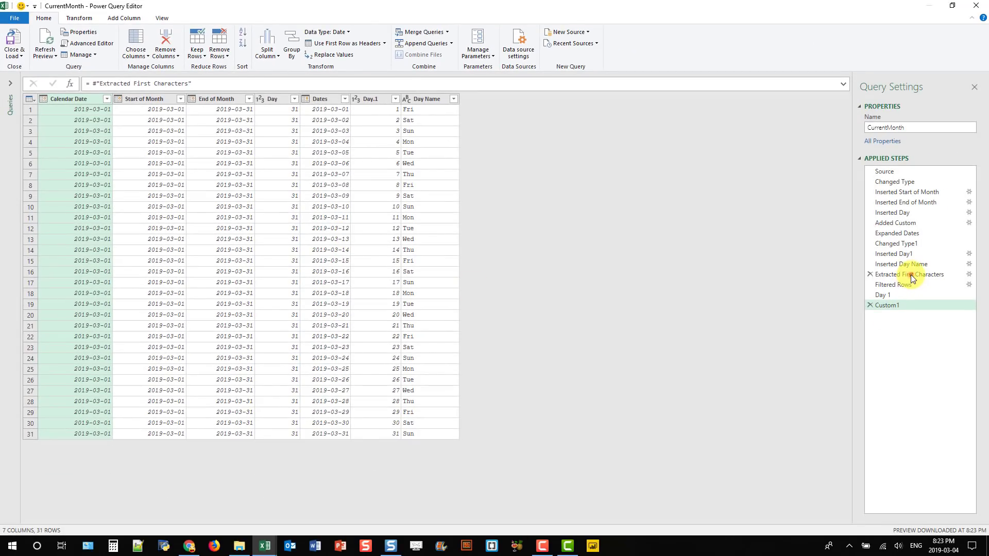
left_click(911, 277)
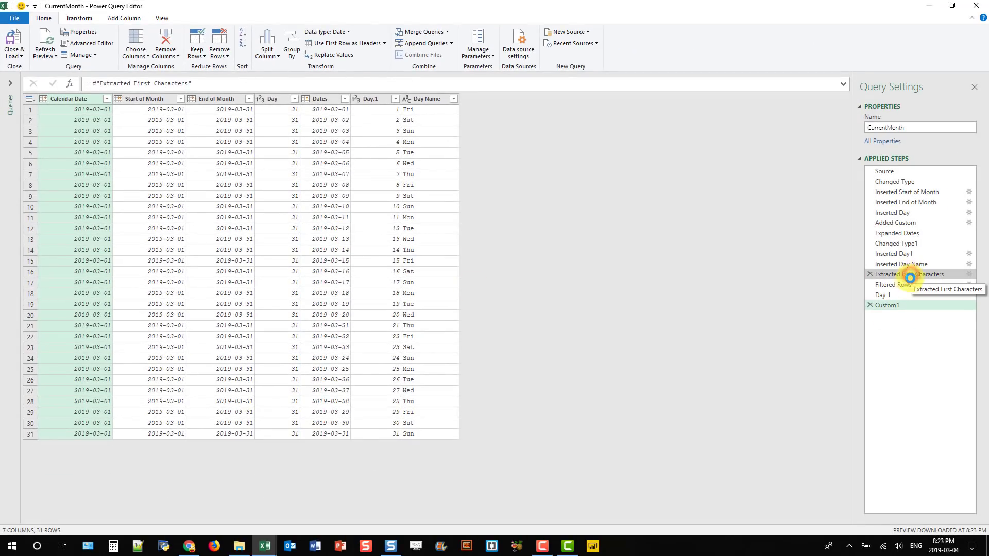
left_click(897, 305)
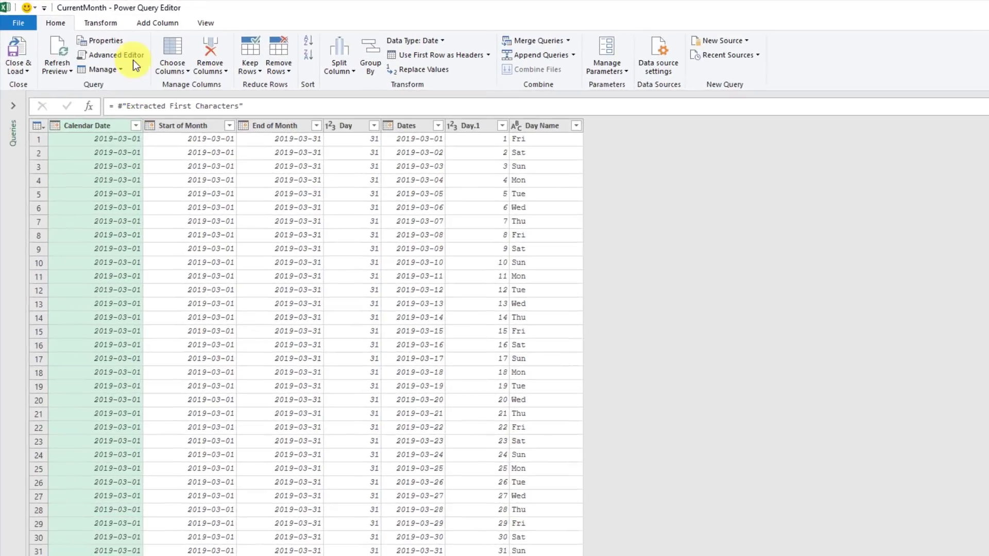
Step: Add an Integer-Division column dividing Day.1 by 7
left_click(116, 18)
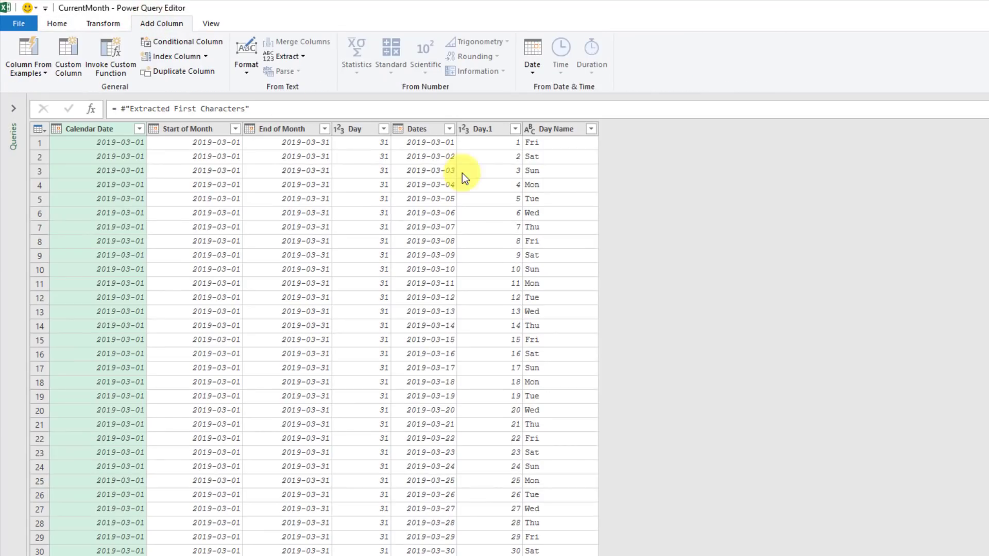
left_click(499, 132)
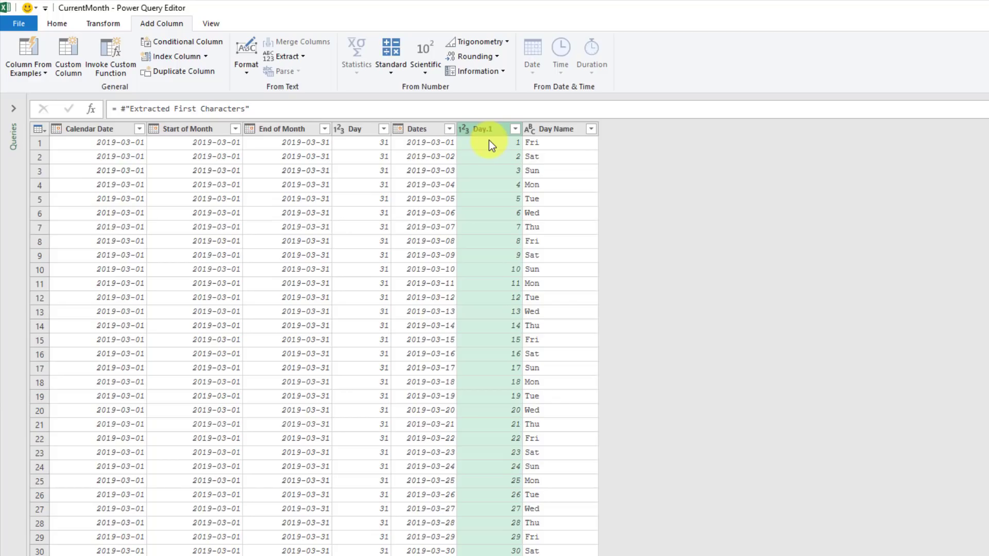
left_click(393, 75)
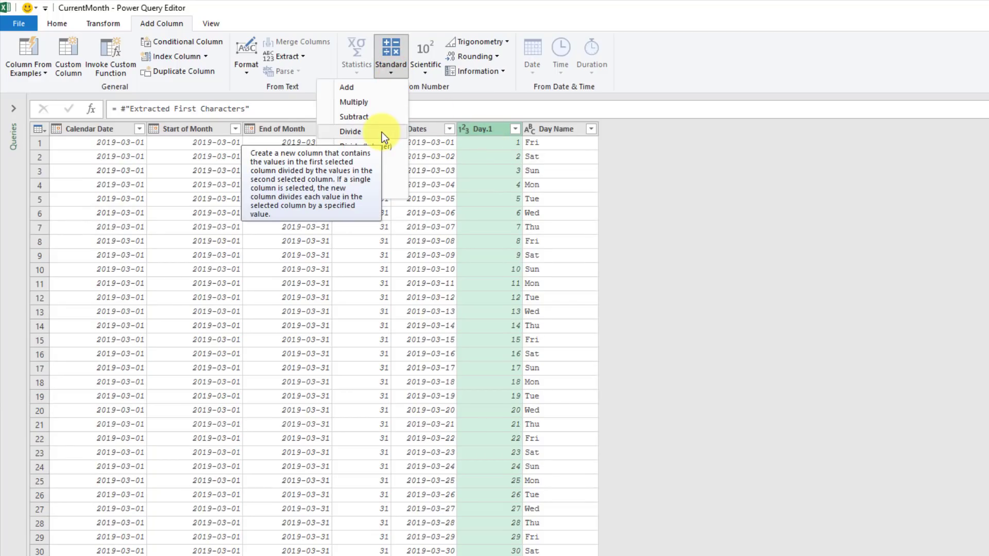
left_click(384, 146)
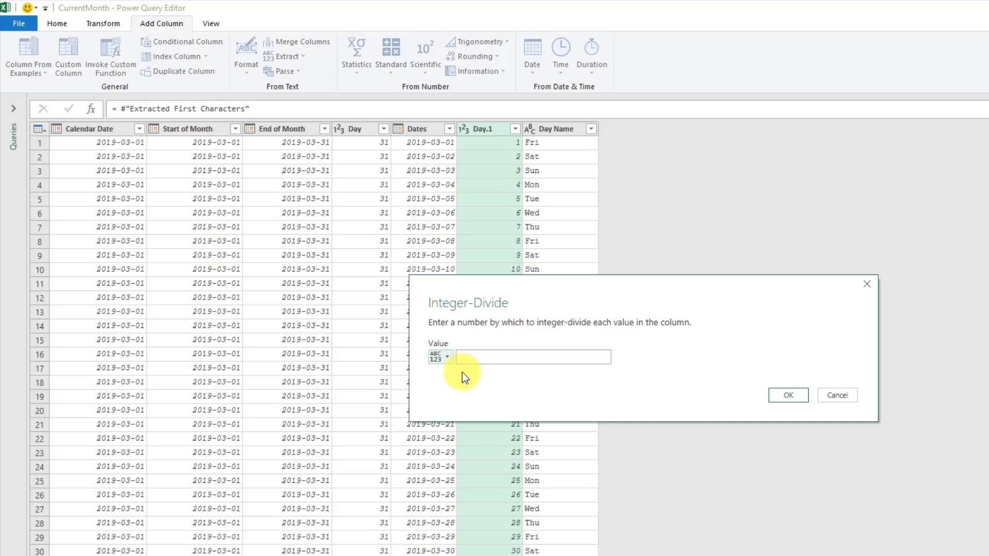
type("7")
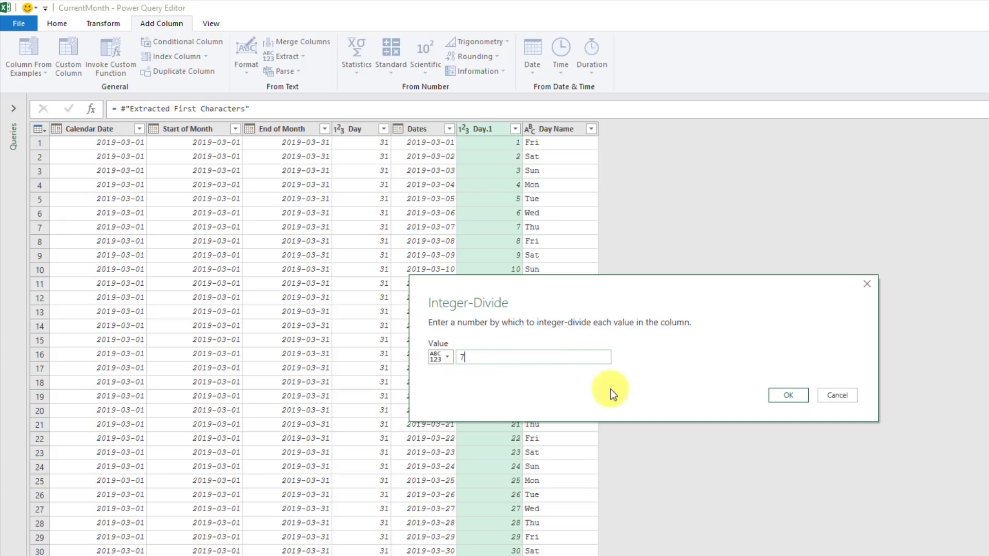
left_click(779, 397)
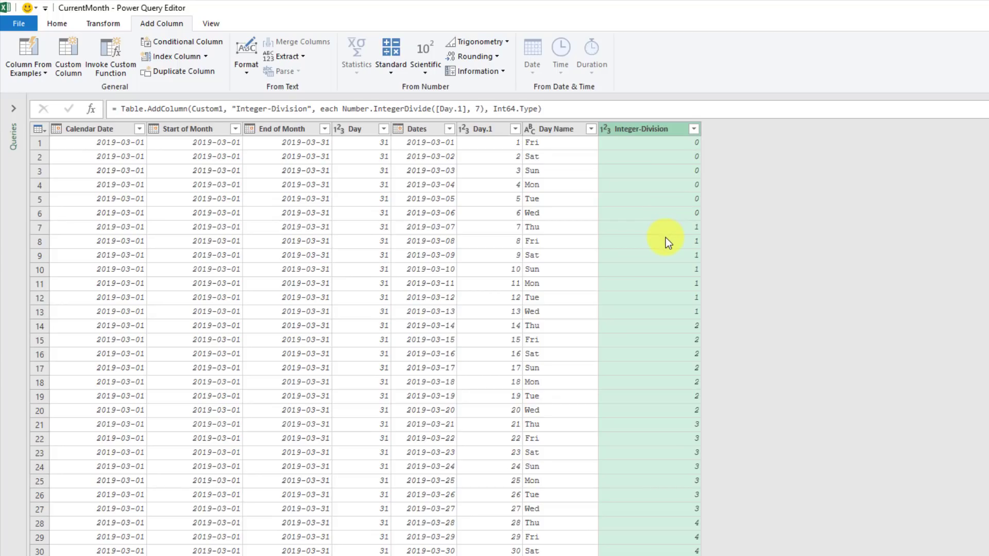
key("alt+t")
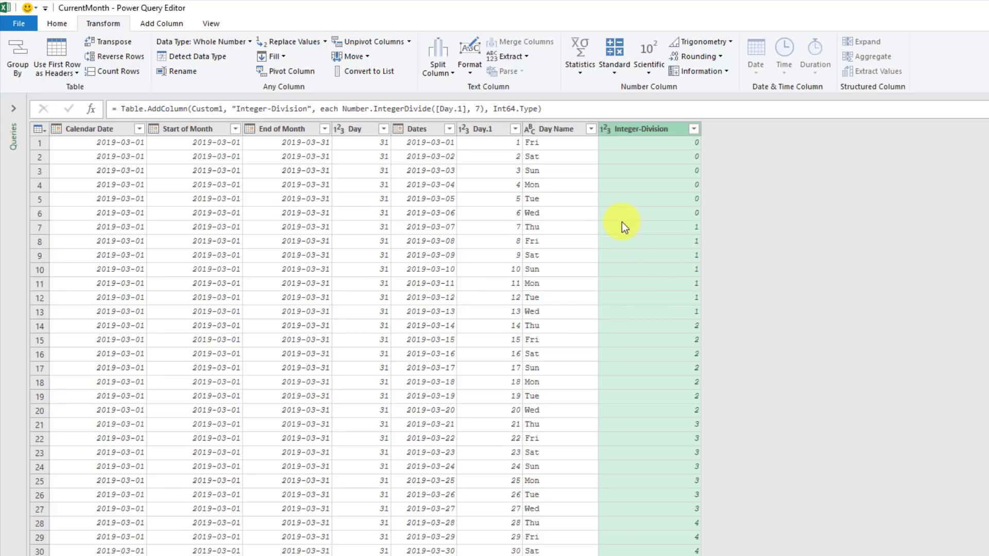
Step: Insert +(7-#"Day 1" after [Day.1] in the Integer-Division formula
left_click(466, 108)
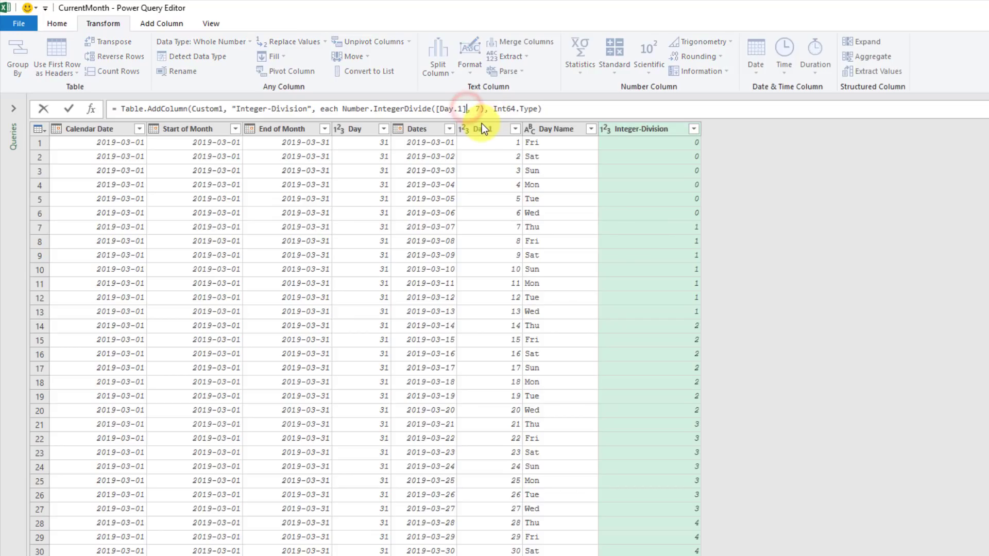
type("+(")
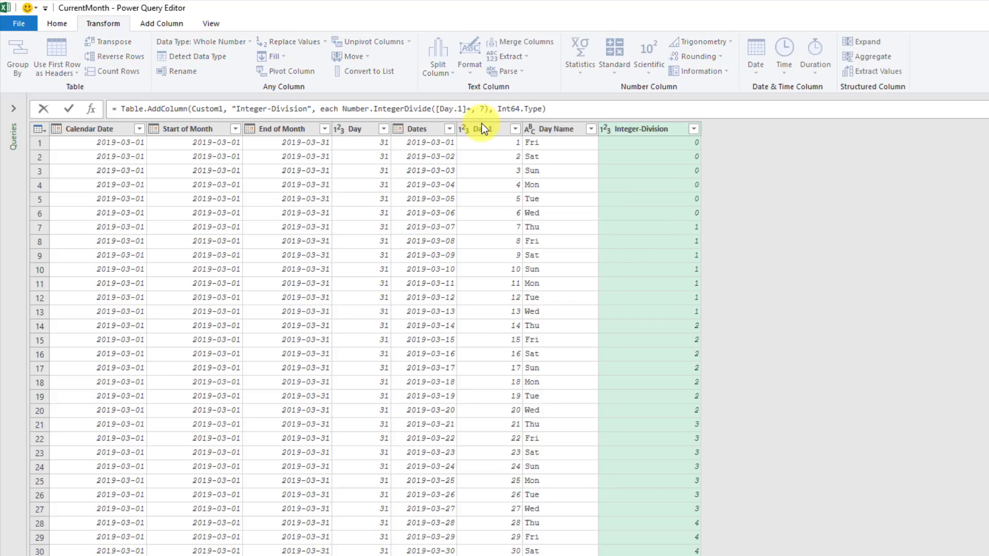
type("7-")
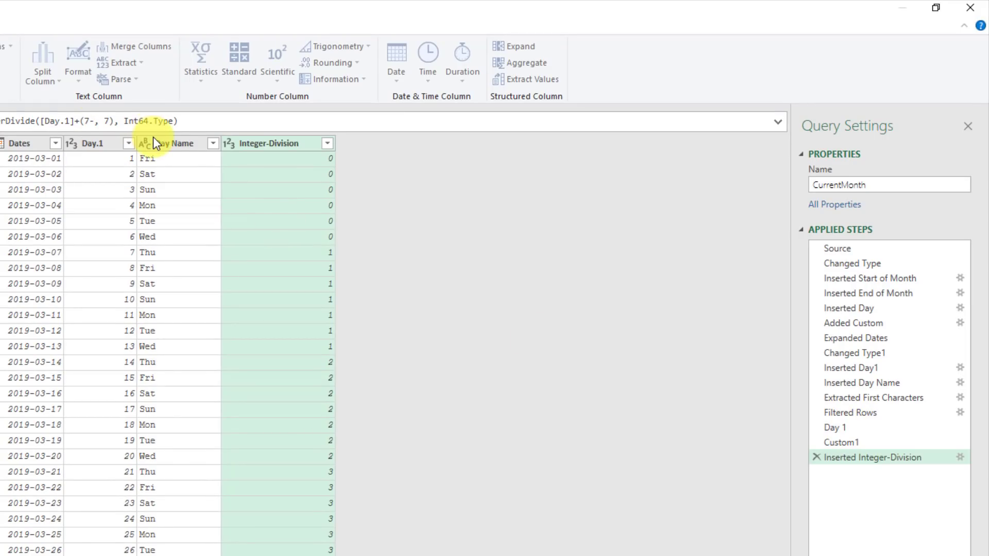
type("#\"Day 1\"")
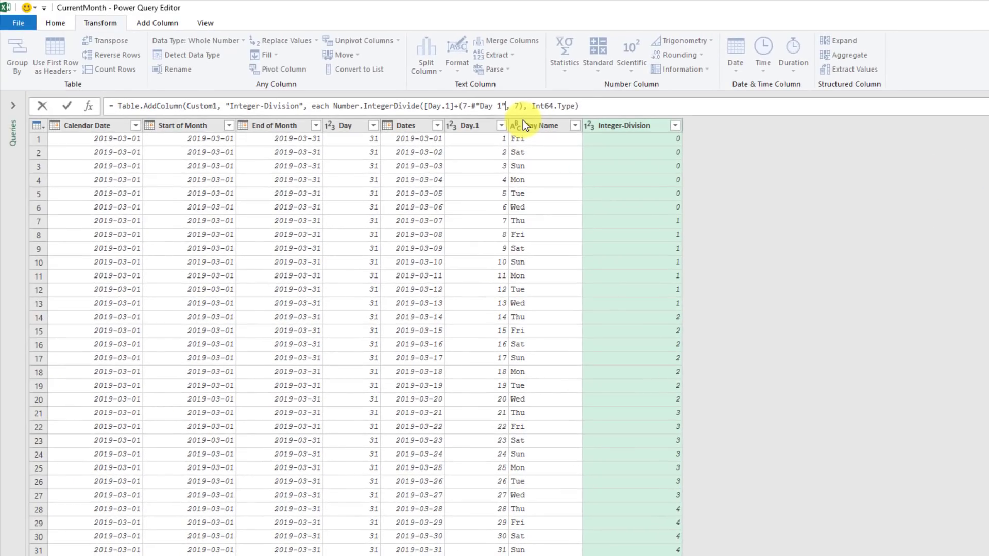
Step: Close and commit Number.IntegerDivide([Day.1]+(7-#"Day 1"), 7), confirming the first Sunday starts week 1
type(")")
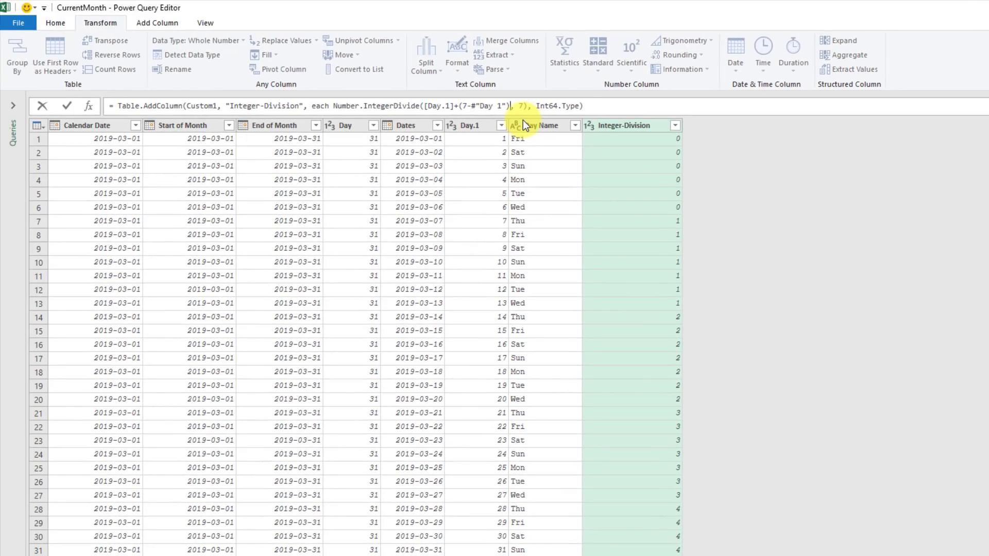
left_click(68, 106)
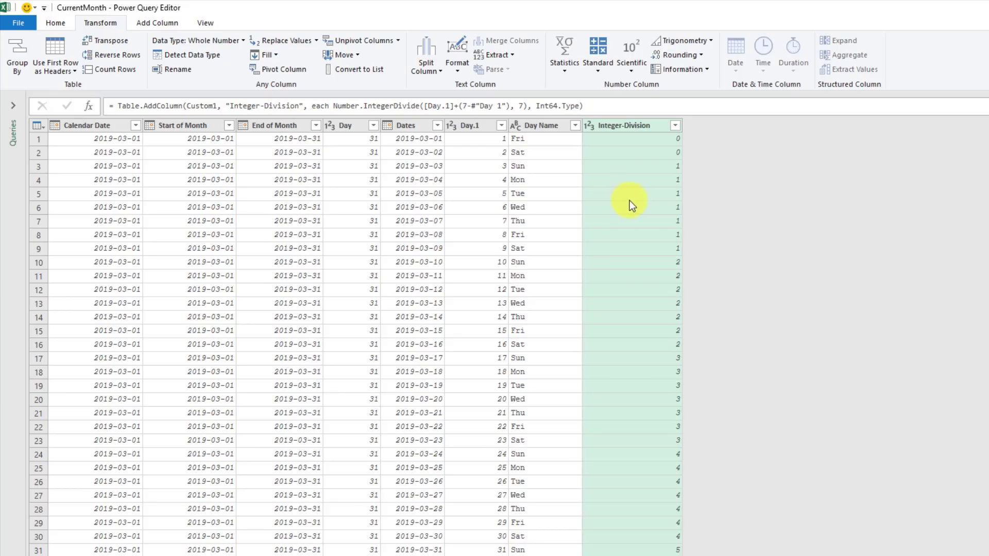
left_click(551, 165)
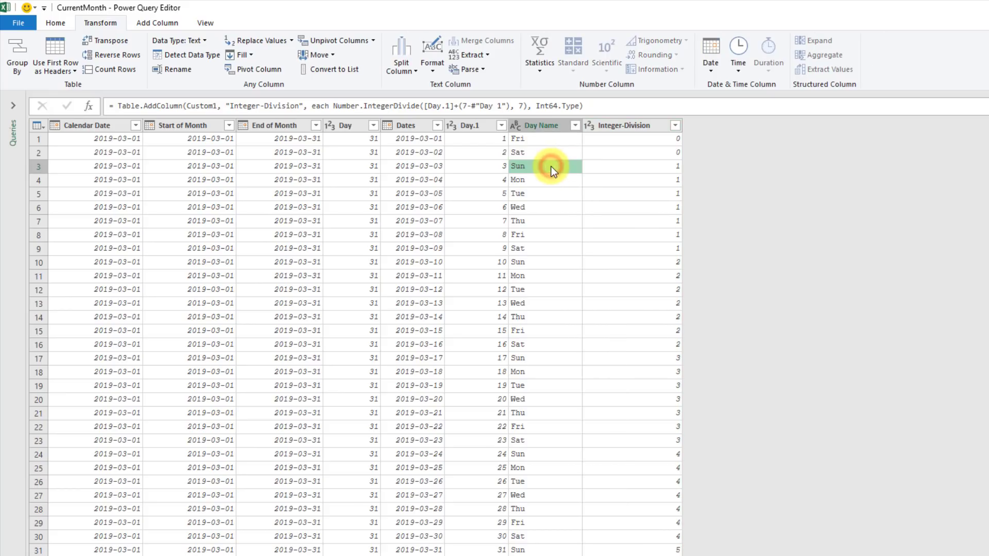
left_click(636, 138)
left_click(636, 153)
left_click(635, 169)
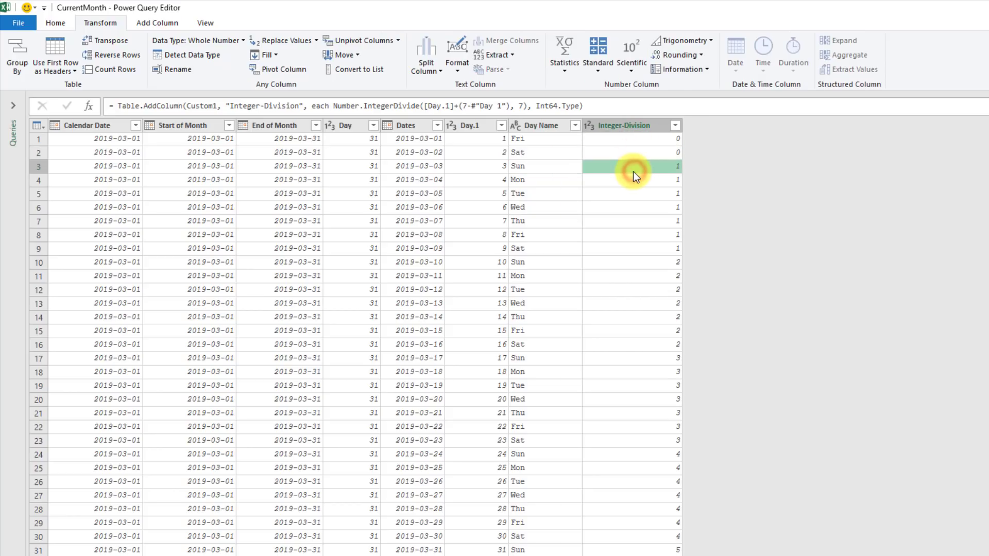
Step: Verify the week number rises at the Sundays on rows 10 and 17
left_click(557, 261)
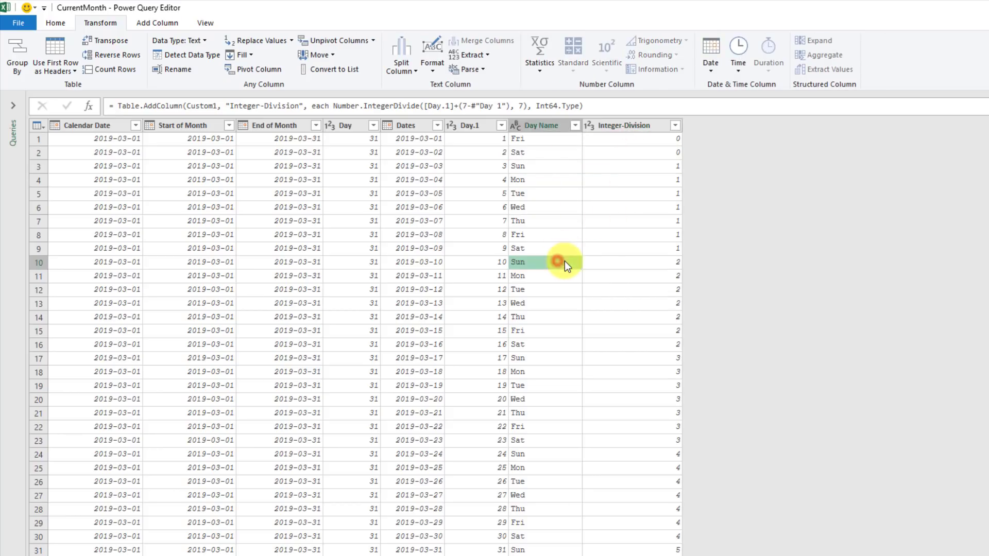
left_click(619, 259)
left_click(622, 249)
left_click(620, 261)
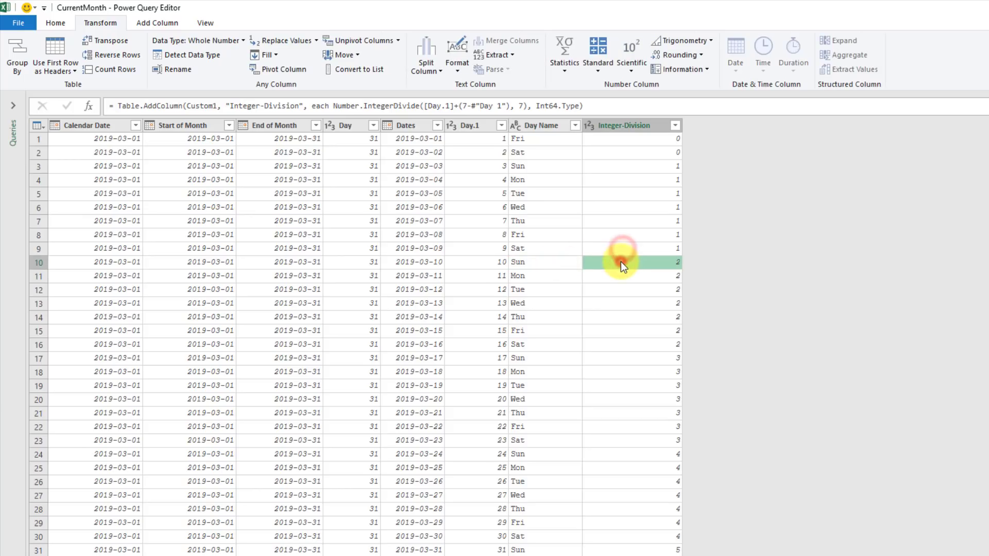
left_click(561, 357)
left_click(607, 360)
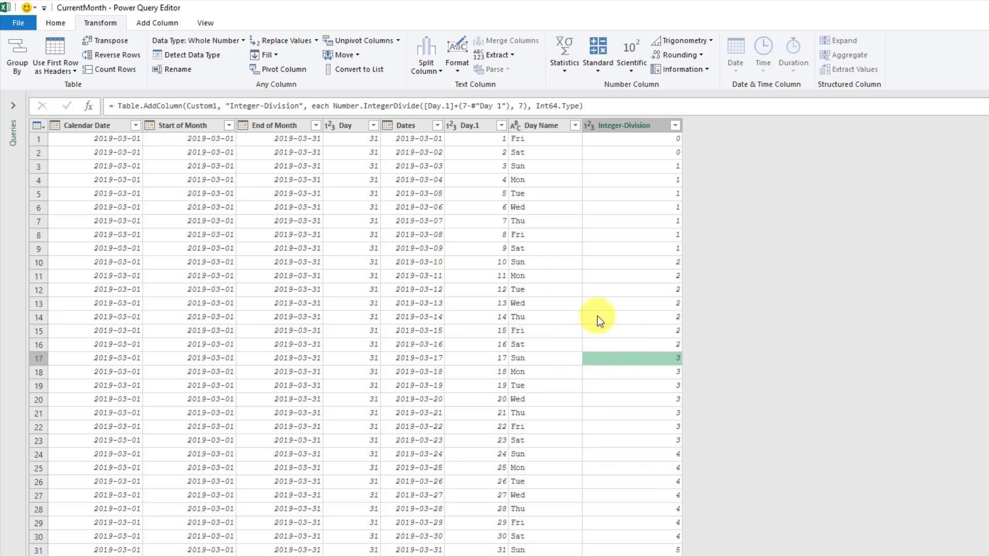
Step: Remove the Calendar Date through Dates columns, then select Day Name and Integer-Division
left_click(413, 130)
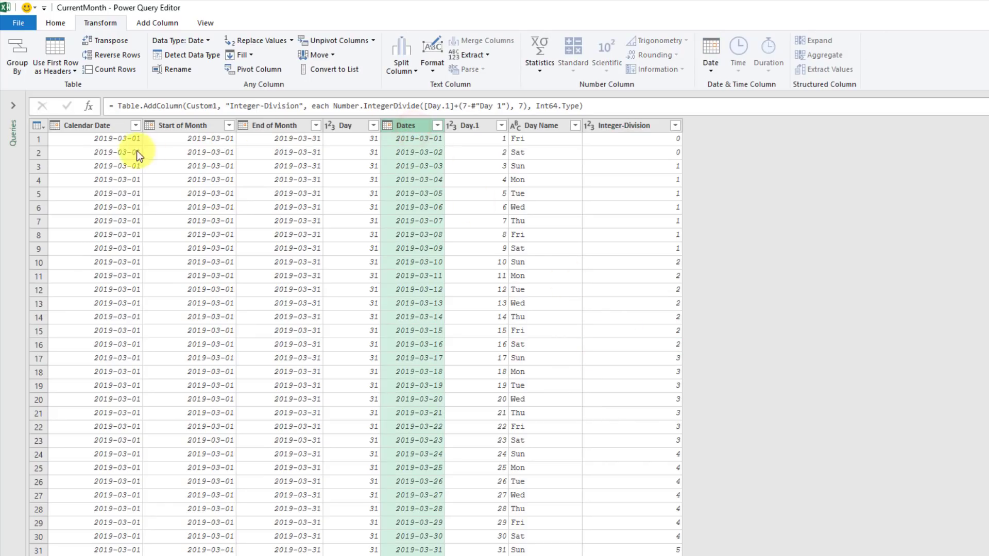
left_click(119, 125, "shift")
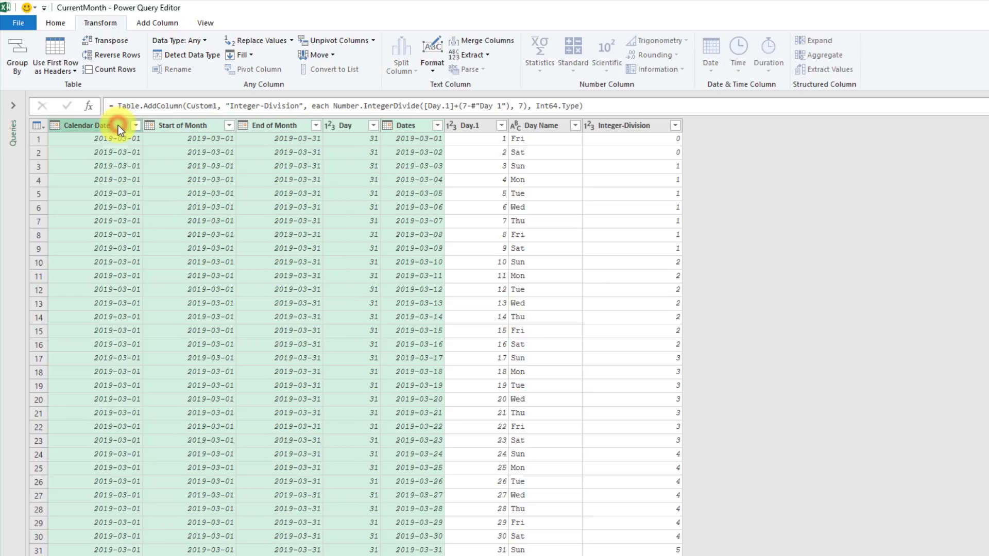
right_click(119, 125)
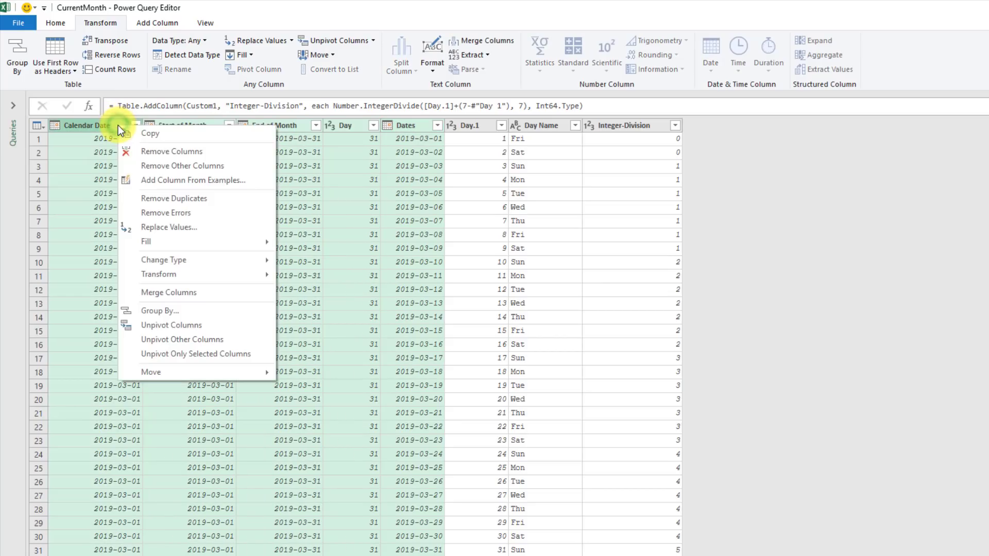
left_click(149, 154)
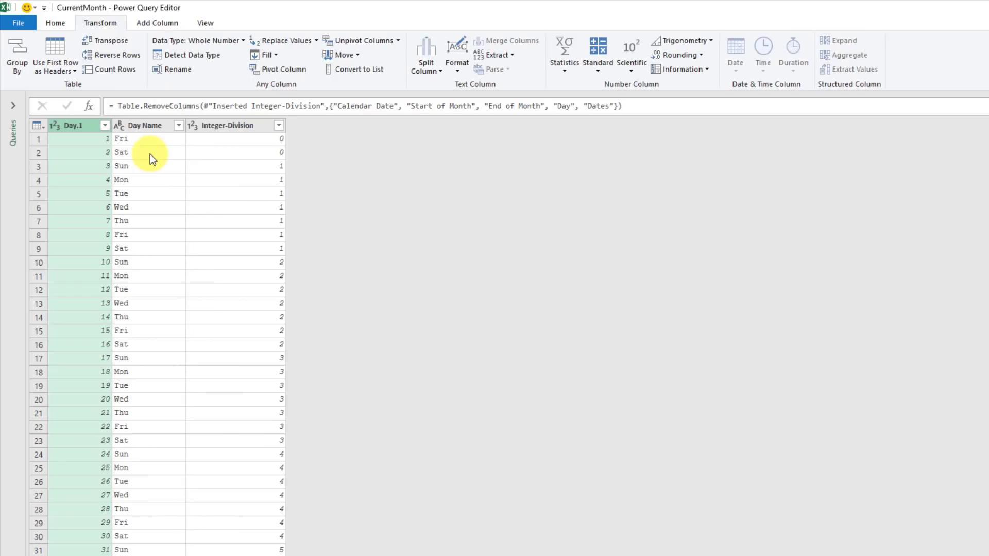
left_click(155, 124)
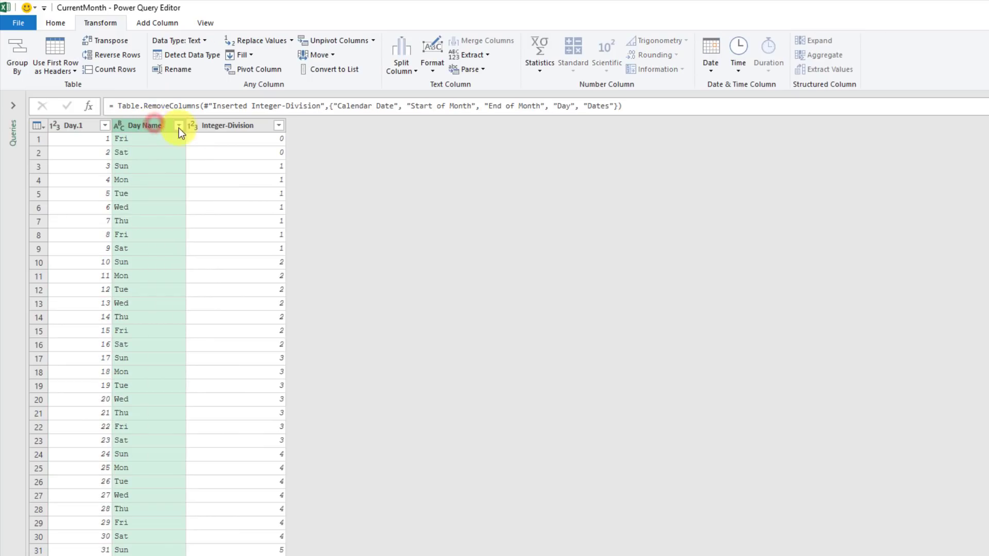
left_click(226, 127, "shift")
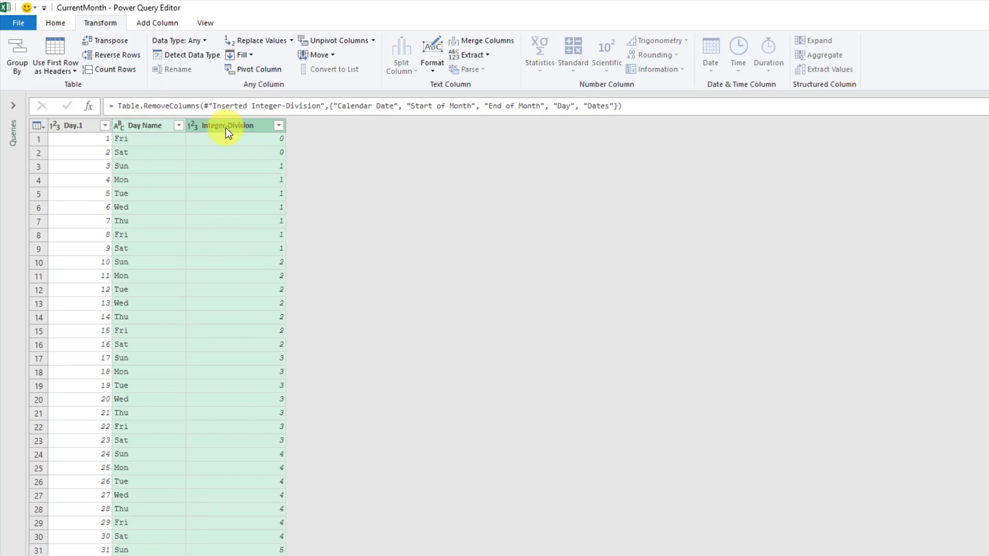
Step: Pivot Day Name into columns using Day.1 as values with Don't Aggregate
left_click(257, 68)
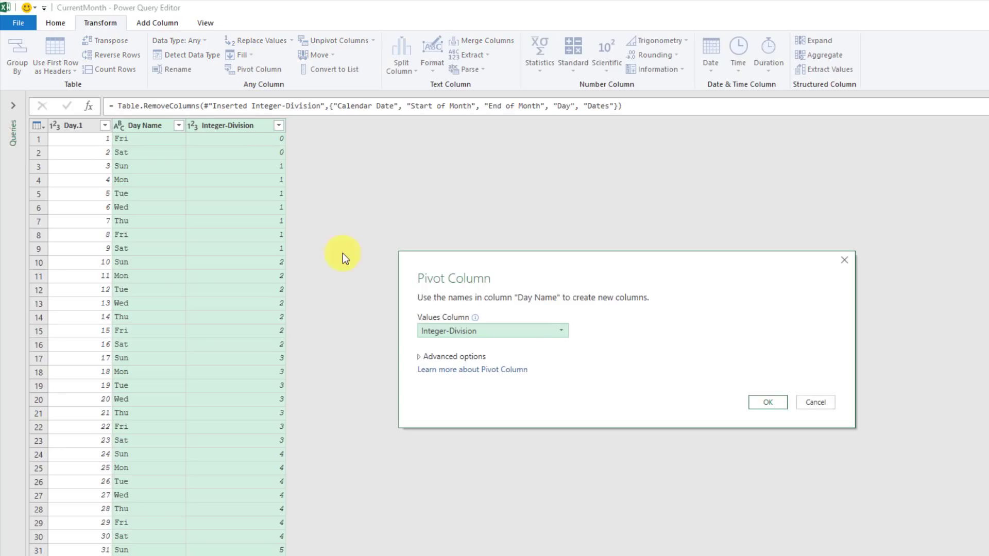
left_click(439, 331)
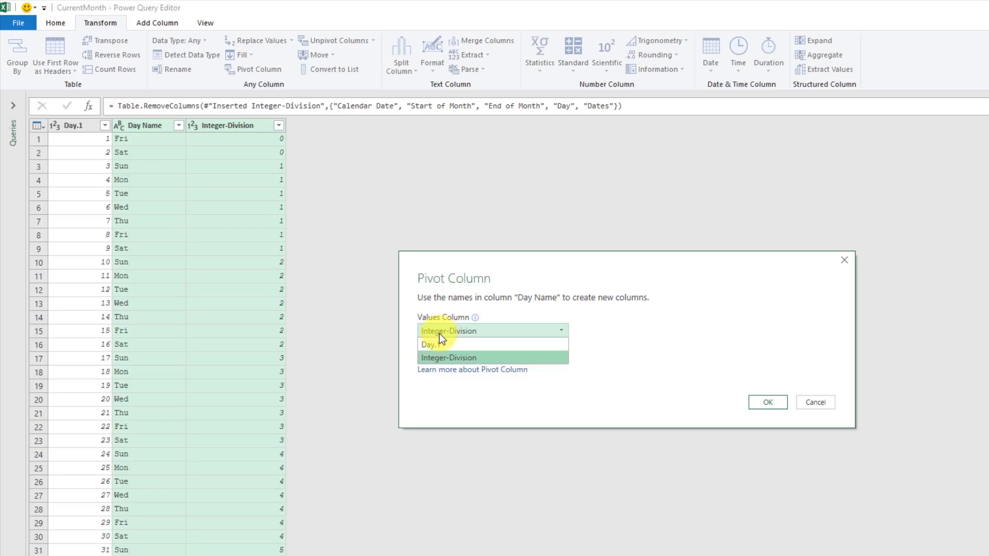
left_click(441, 344)
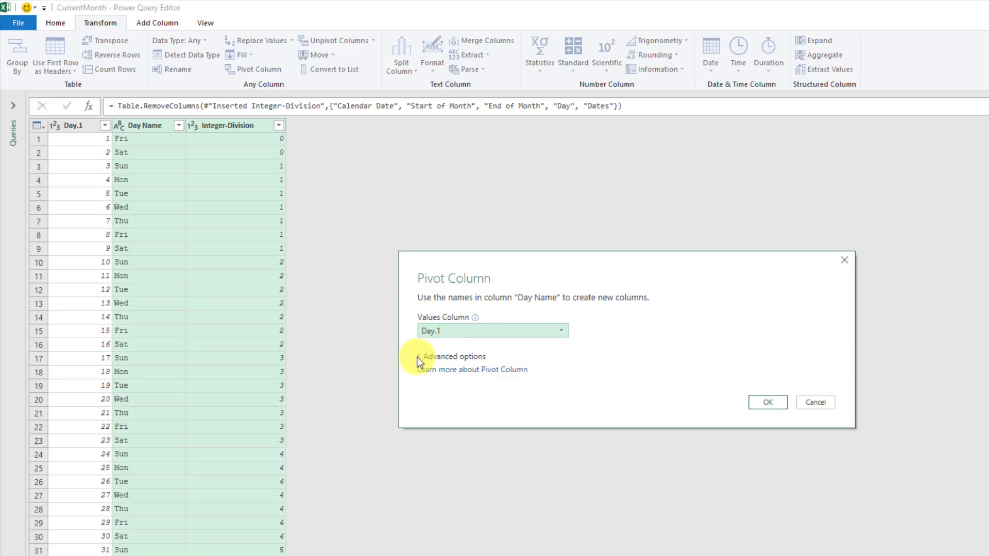
left_click(420, 358)
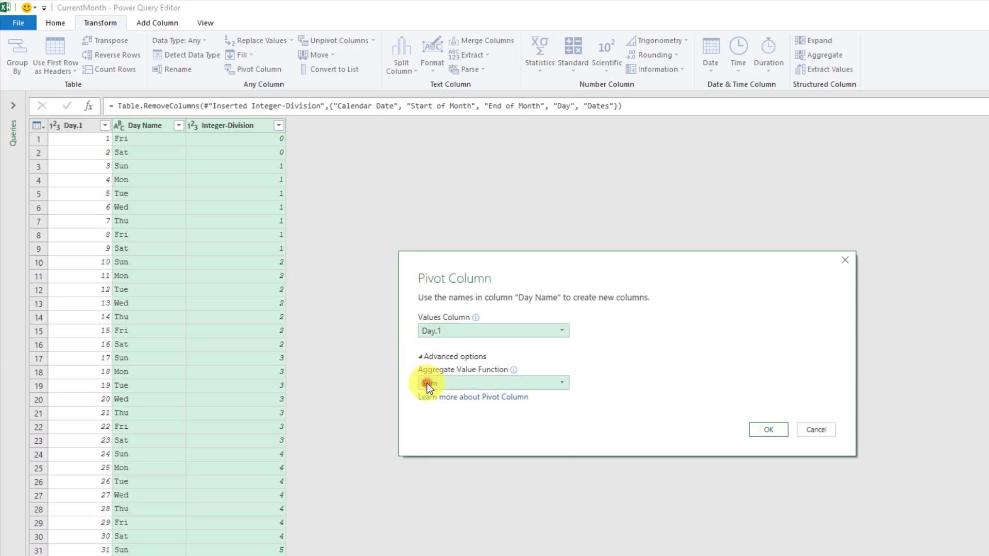
left_click(427, 384)
left_click(448, 486)
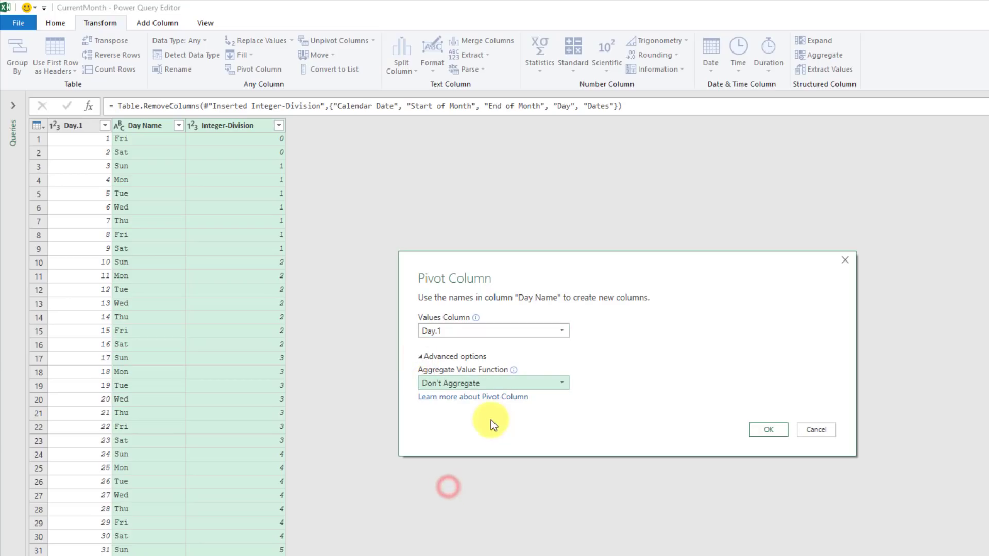
left_click(764, 429)
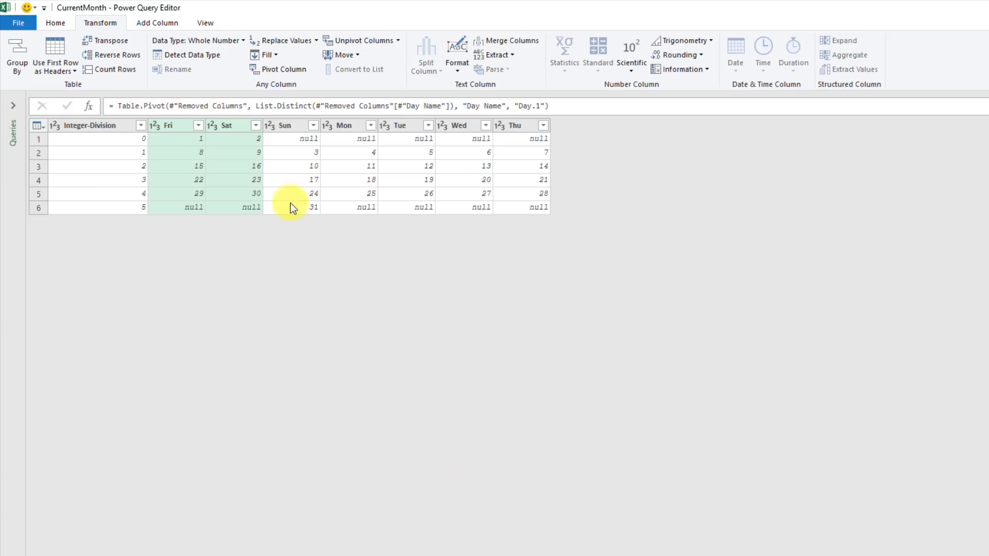
Step: Delete Integer-Division and move Fri and Sat to the end so columns run Sun–Sat
left_click(126, 125)
right_click(127, 125)
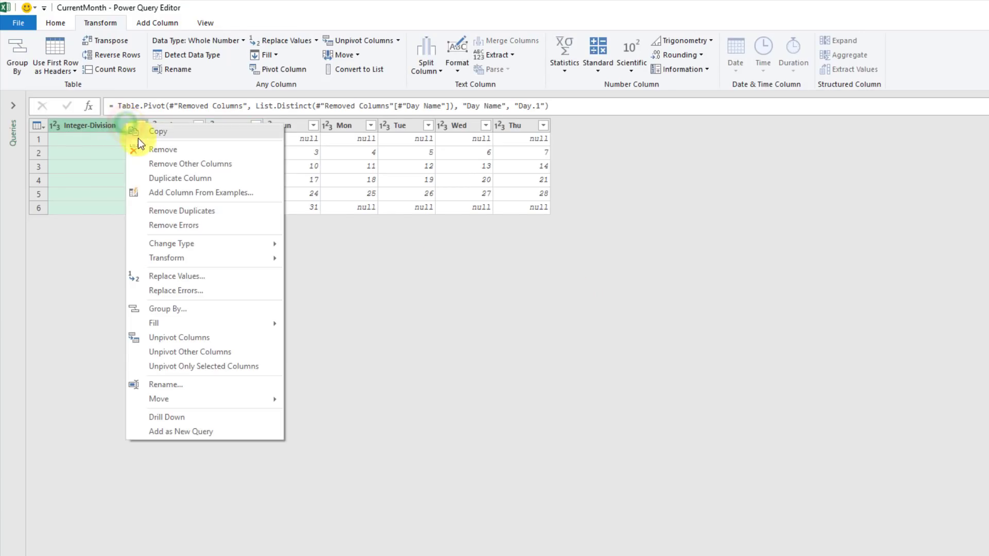
left_click(146, 149)
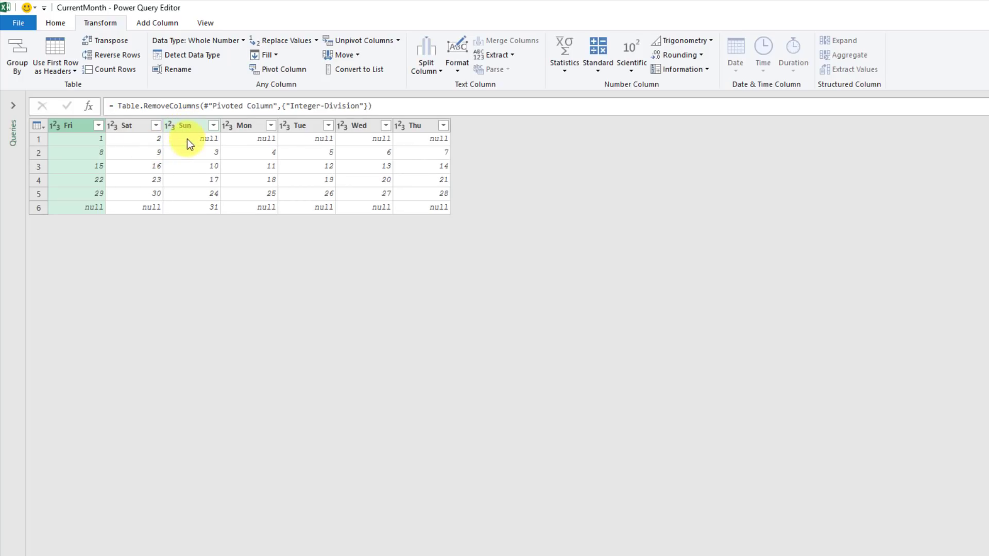
left_click_drag(84, 129, 454, 130)
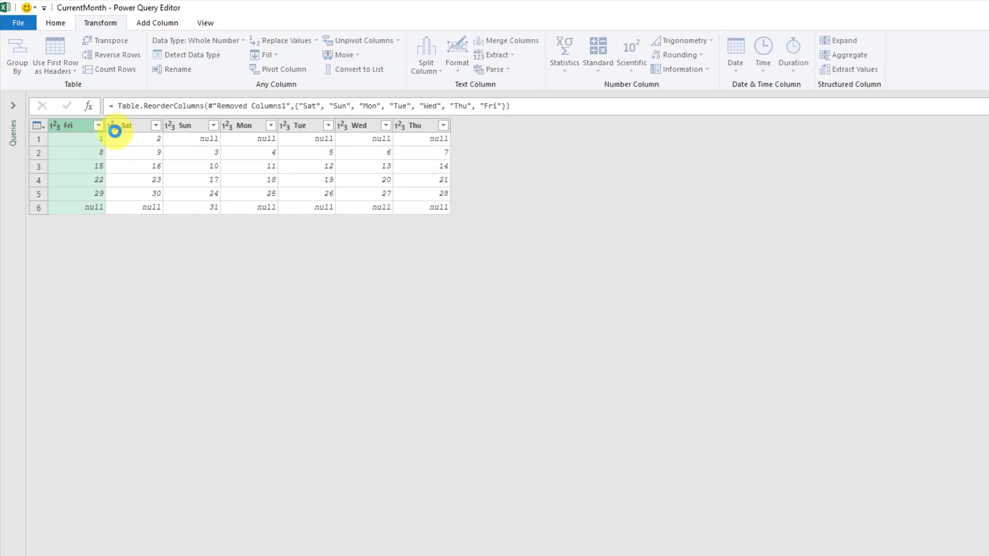
left_click_drag(82, 127, 451, 139)
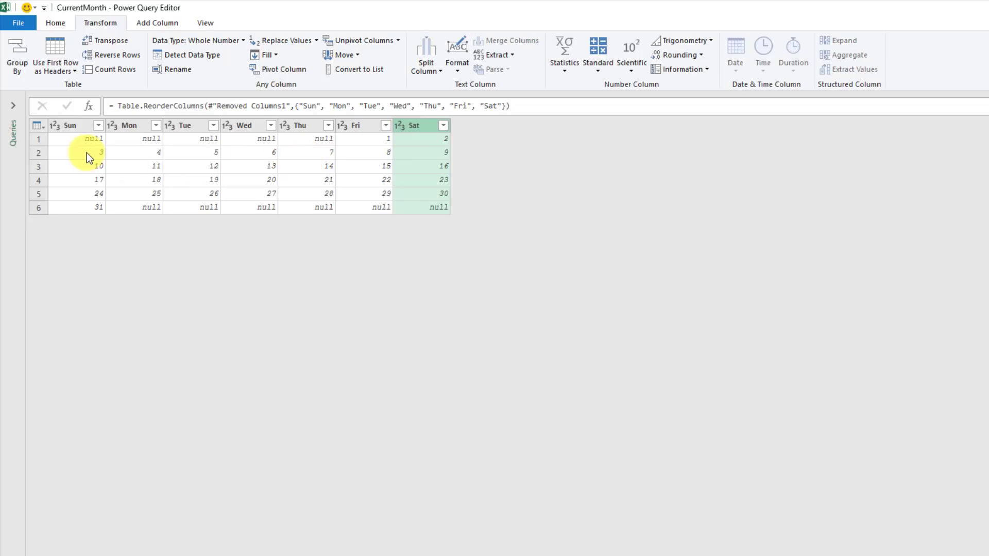
Step: Close & Load the query as a table into the existing worksheet at cell D2
left_click(24, 25)
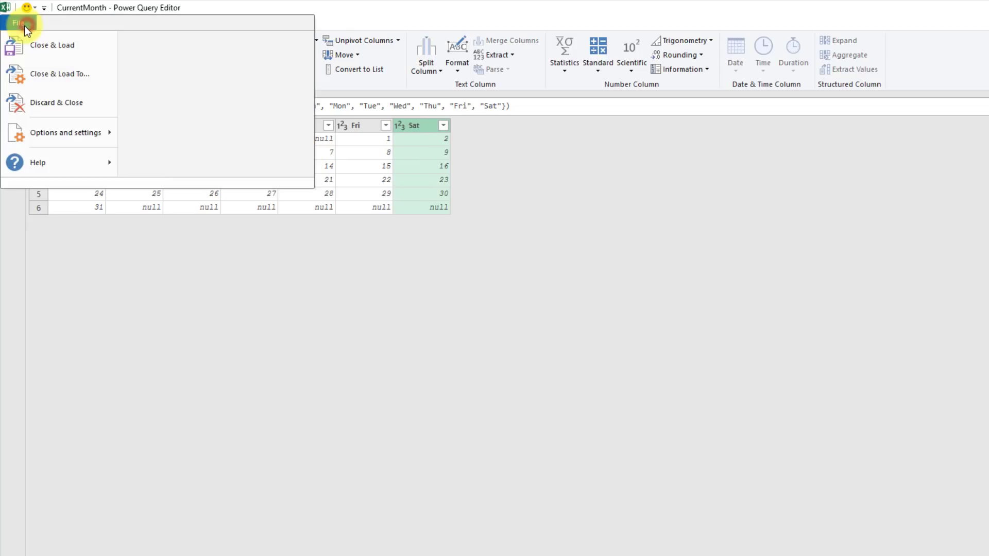
left_click(54, 74)
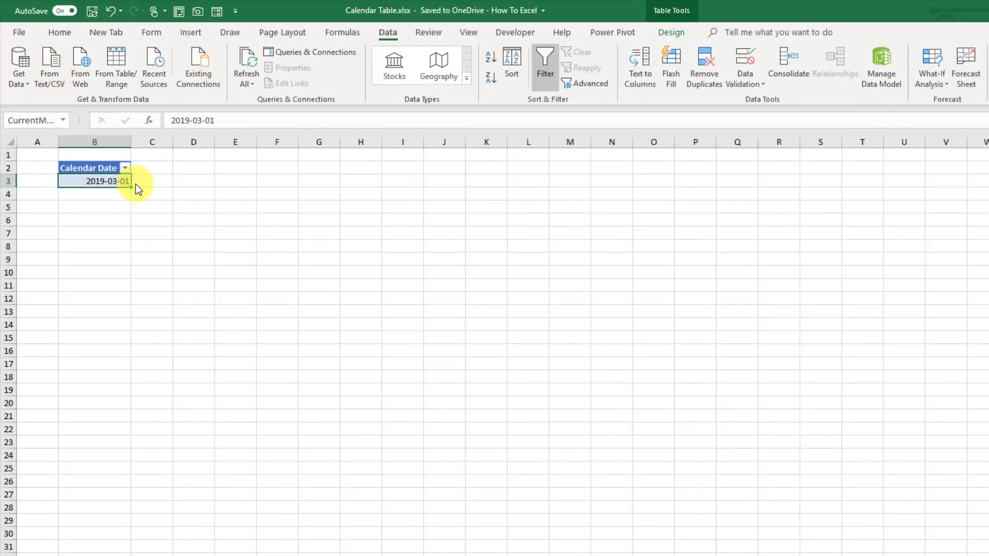
left_click(245, 232)
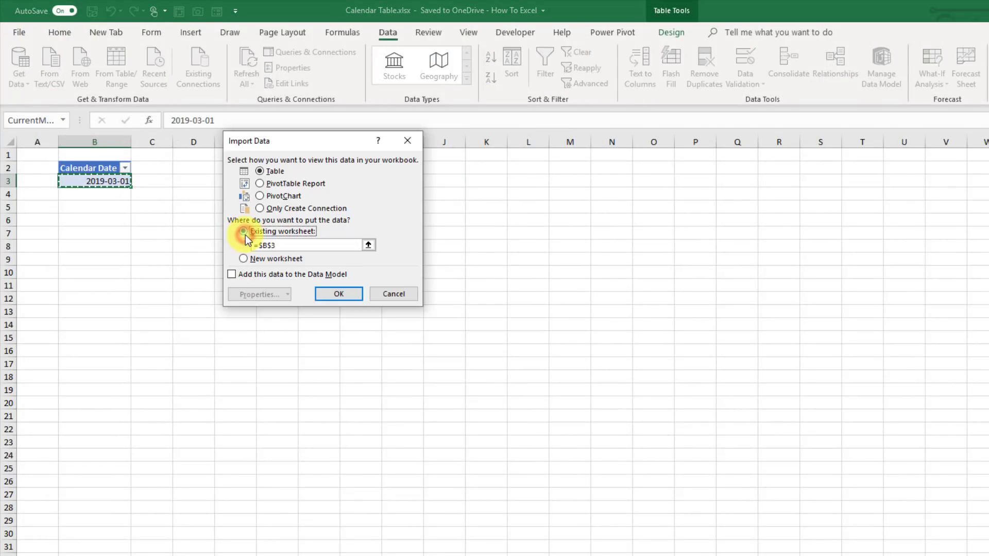
left_click(194, 168)
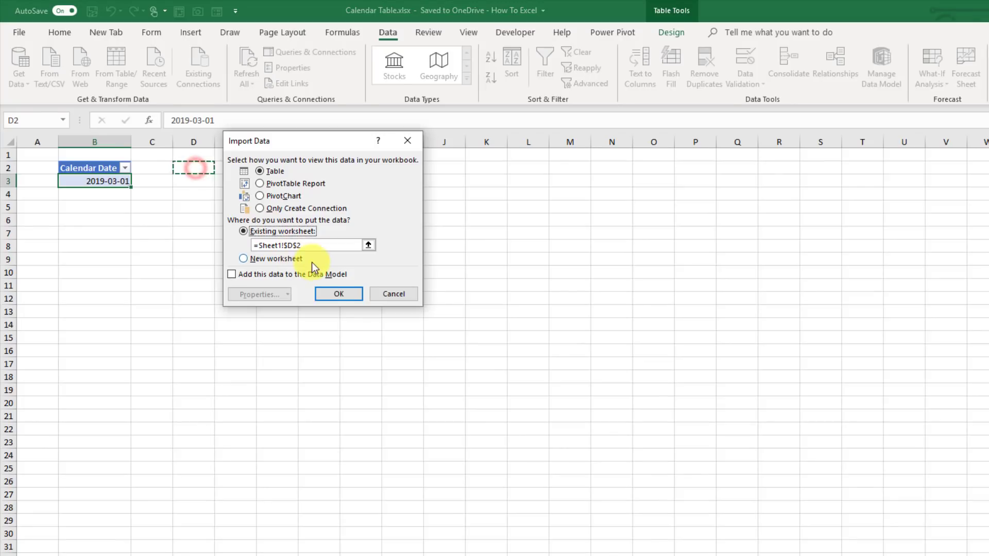
left_click(338, 295)
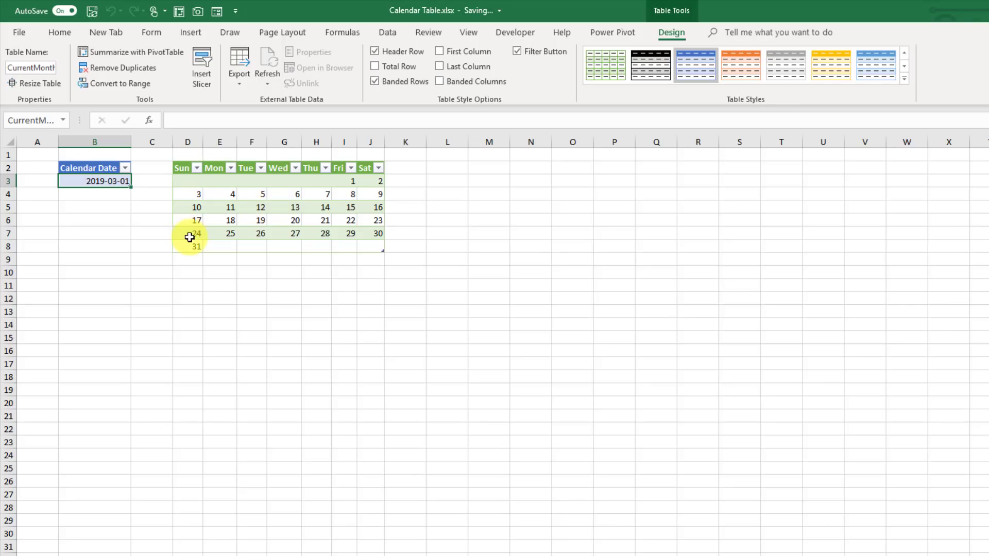
Step: Change B3's date to 2019-04-01 and refresh the calendar table
left_click(109, 181)
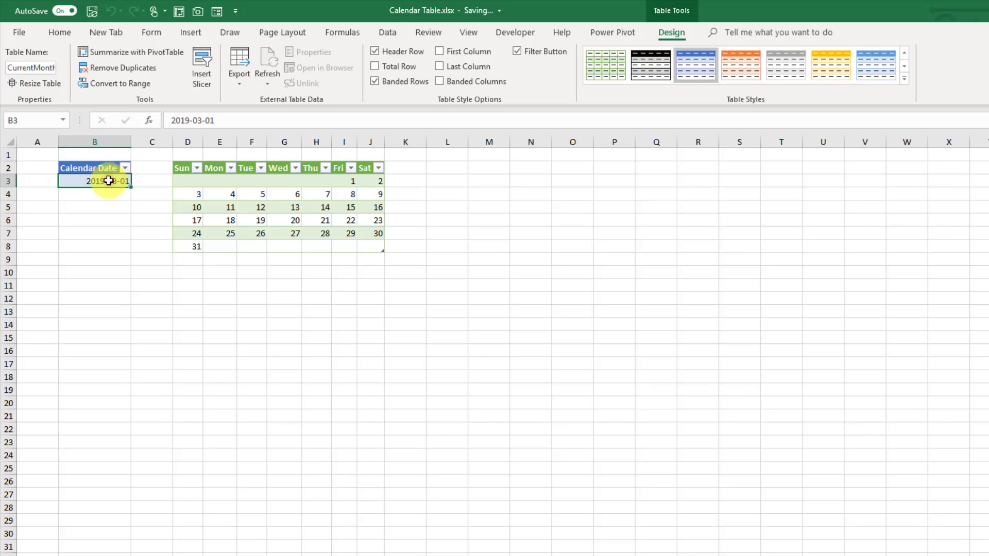
left_click(198, 124)
double_click(195, 121)
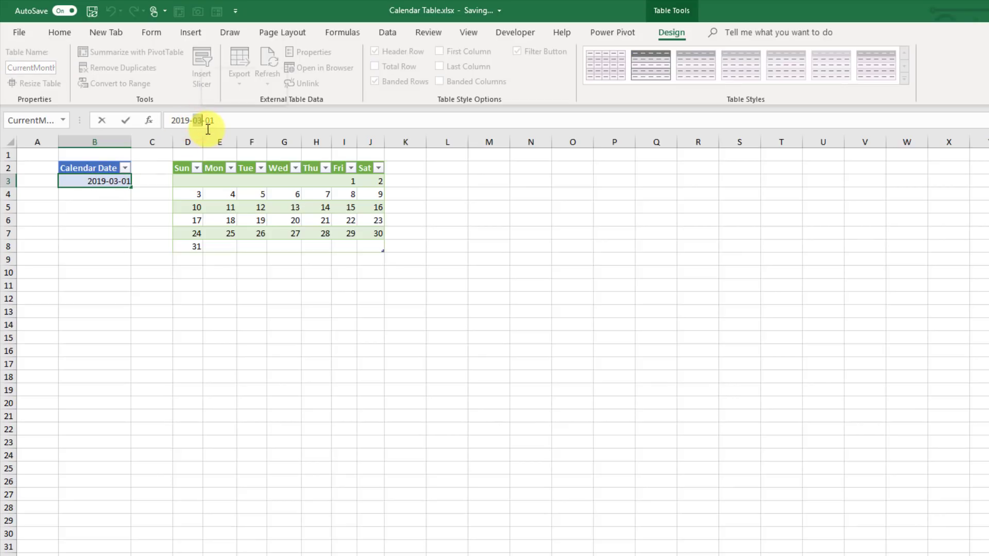
type("04")
key("Return")
right_click(235, 201)
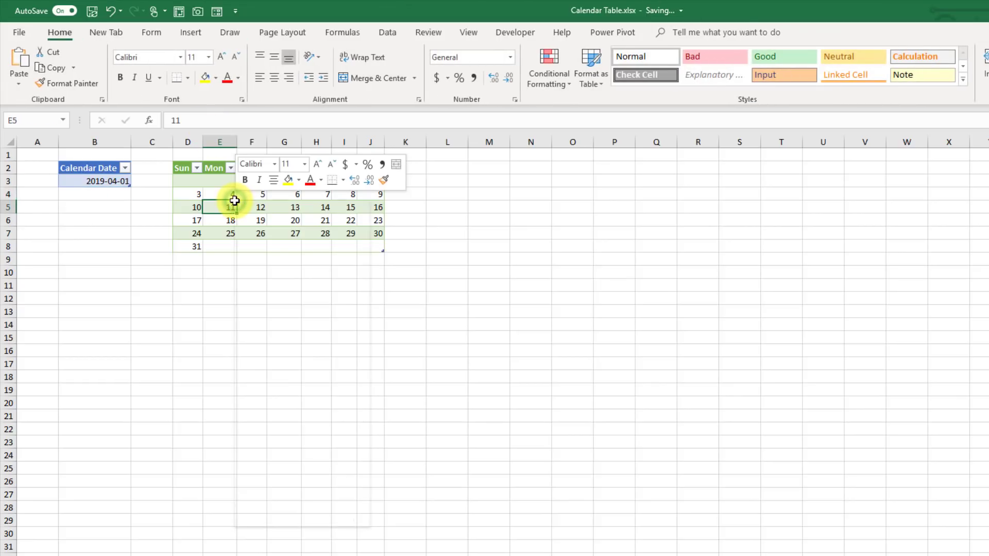
left_click(276, 306)
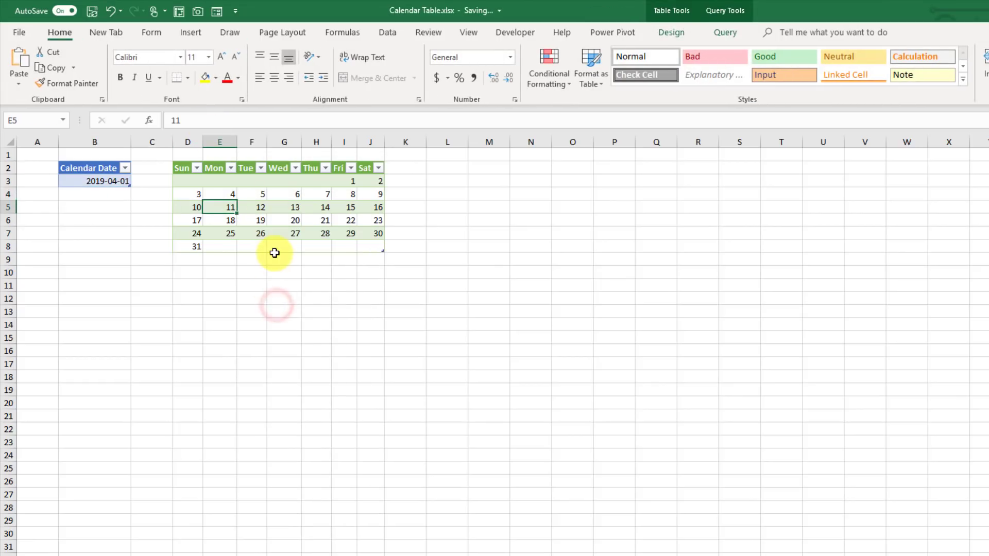